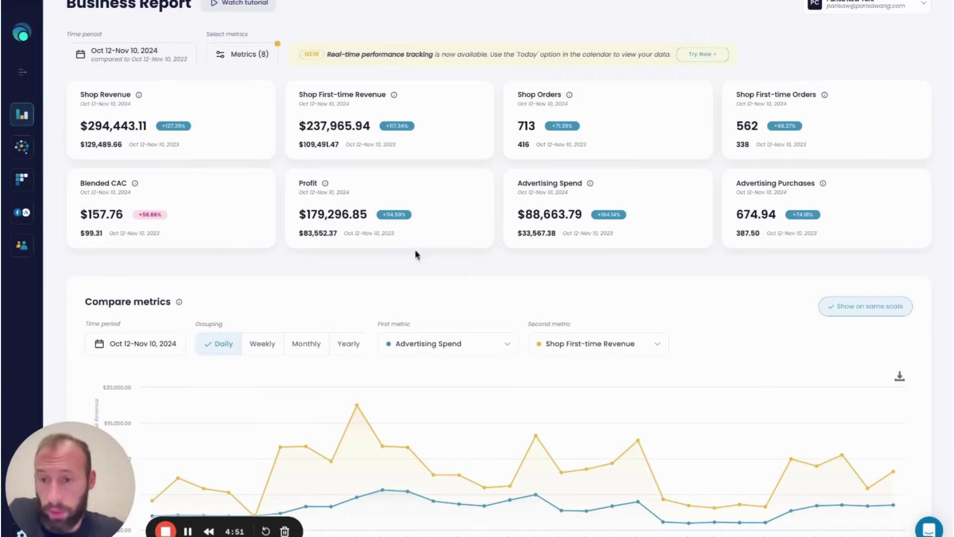
scroll(396, 190, "up", 1)
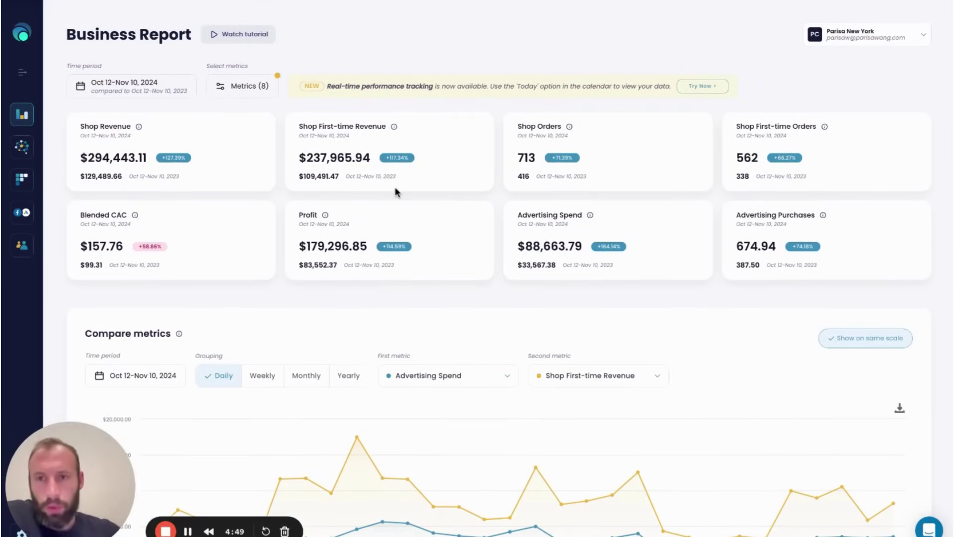
Step: Open the Metrics (8) selection for the Business Report summary cards
left_click(267, 94)
left_click(304, 55)
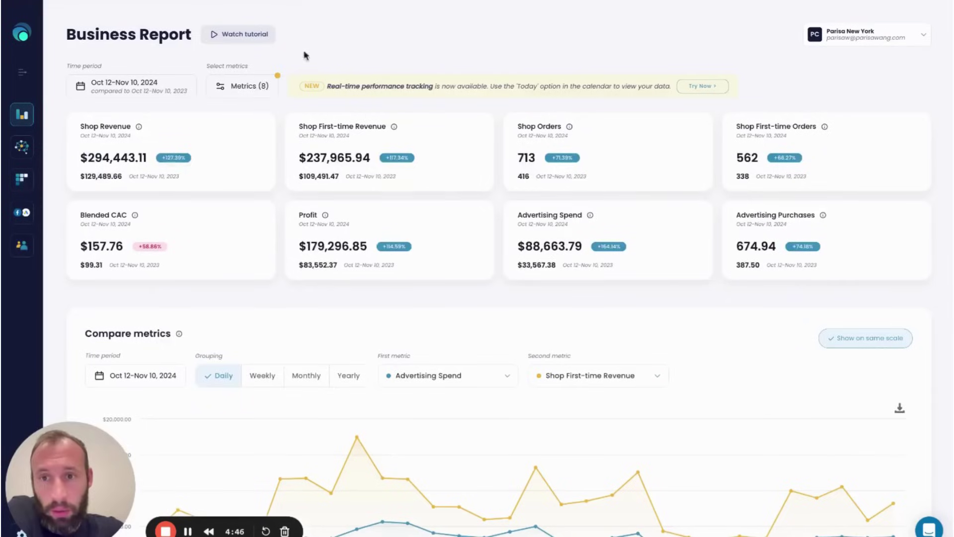
left_click(266, 92)
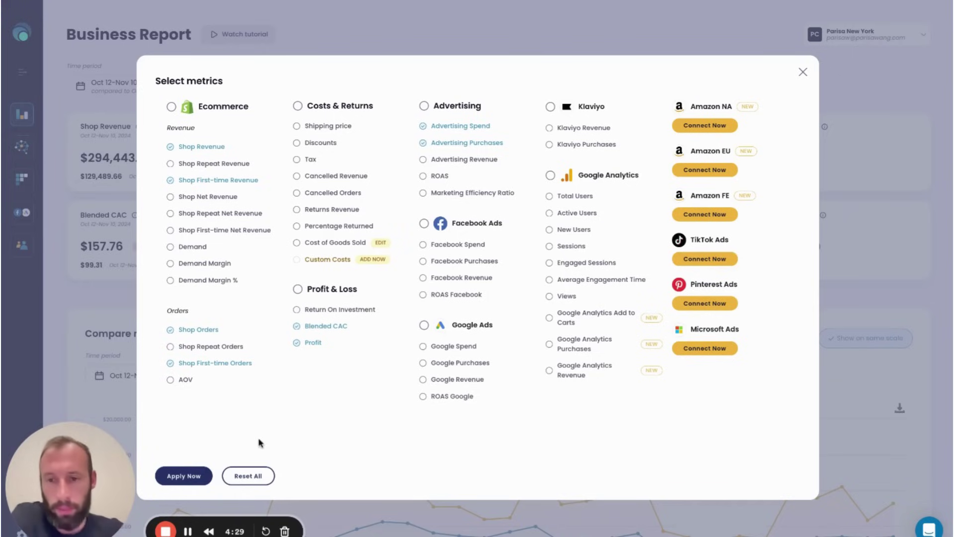
Step: Close the metrics dialog and apply Last 3 months (Aug 11–Nov 10, 2024) as the report period
left_click(207, 471)
left_click(160, 85)
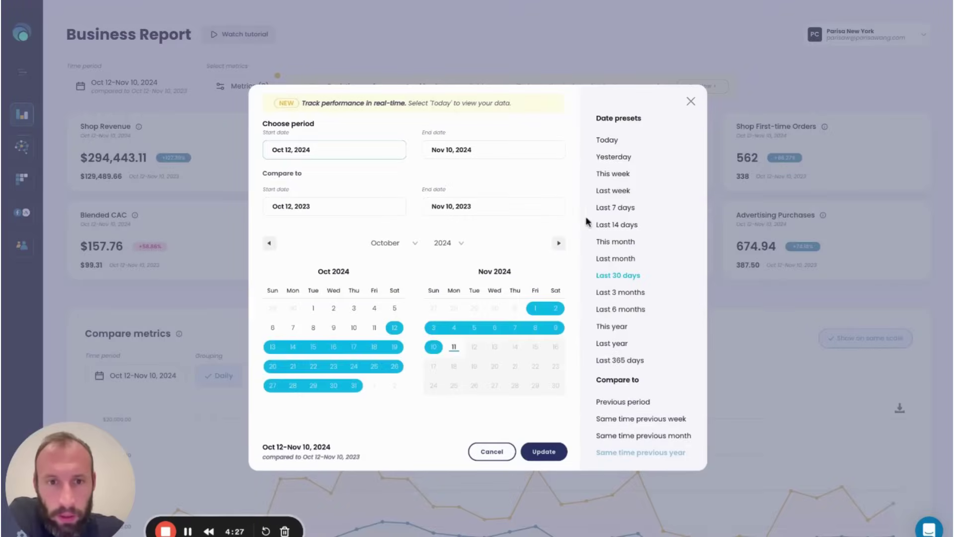
left_click(630, 292)
left_click(544, 452)
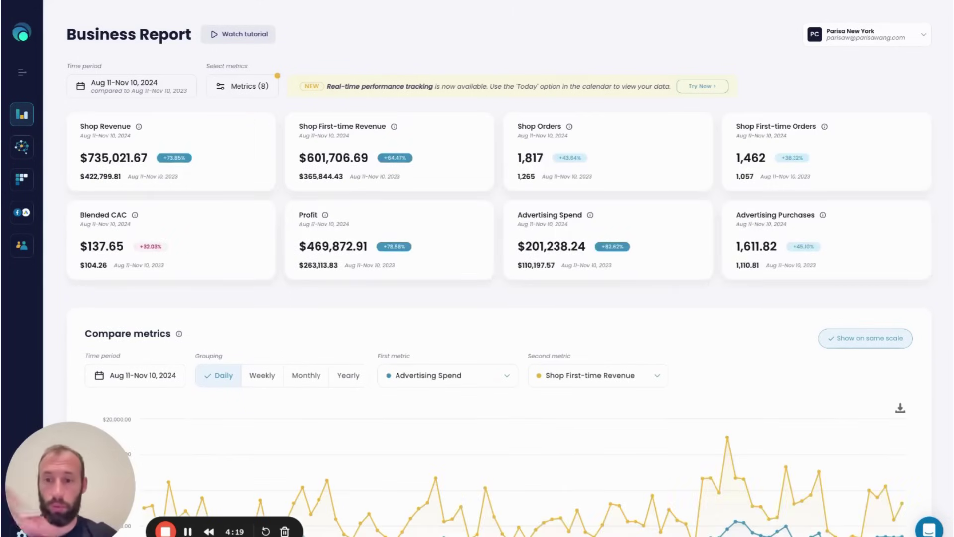
scroll(291, 122, "down", 3)
left_click_drag(396, 256, 463, 259)
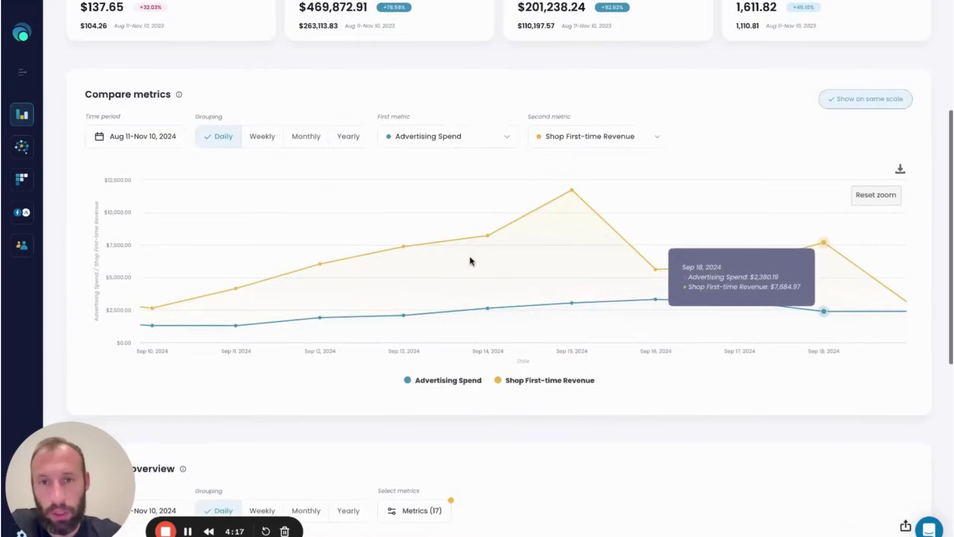
scroll(470, 261, "down", 5)
scroll(300, 46, "up", 4)
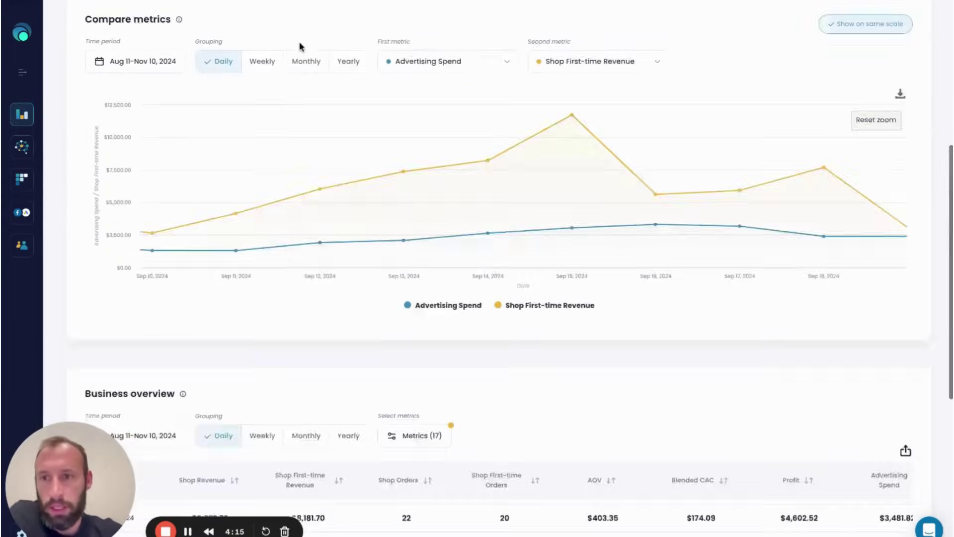
scroll(300, 46, "up", 2)
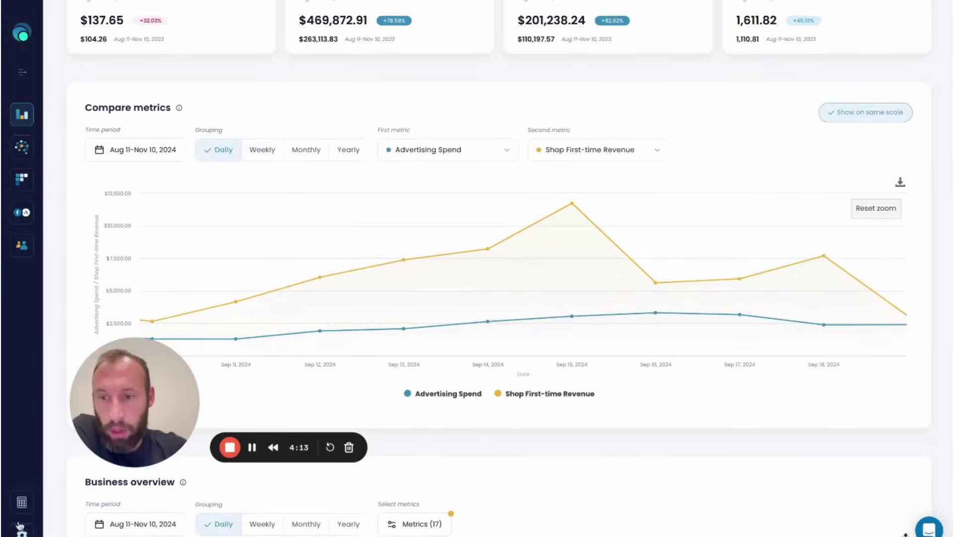
left_click(21, 502)
left_click(117, 94)
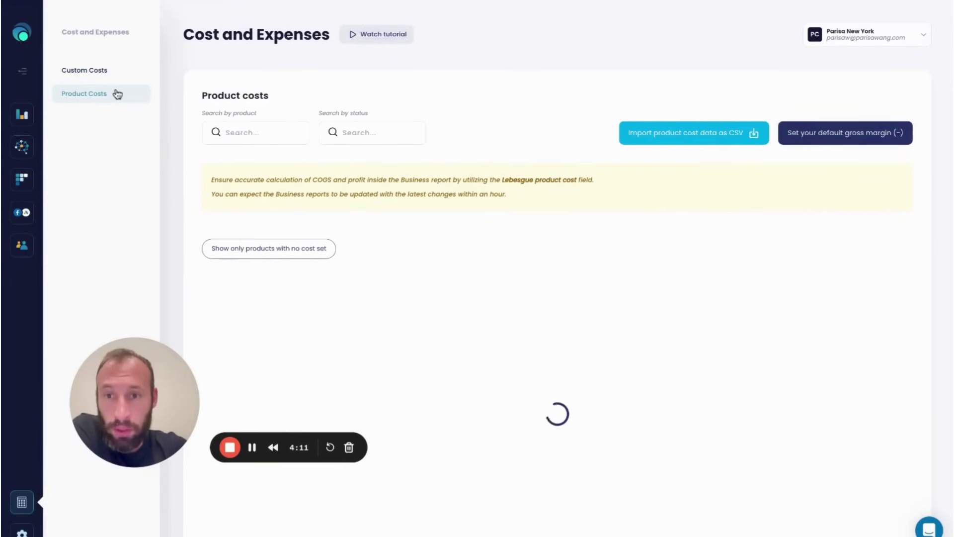
left_click(124, 69)
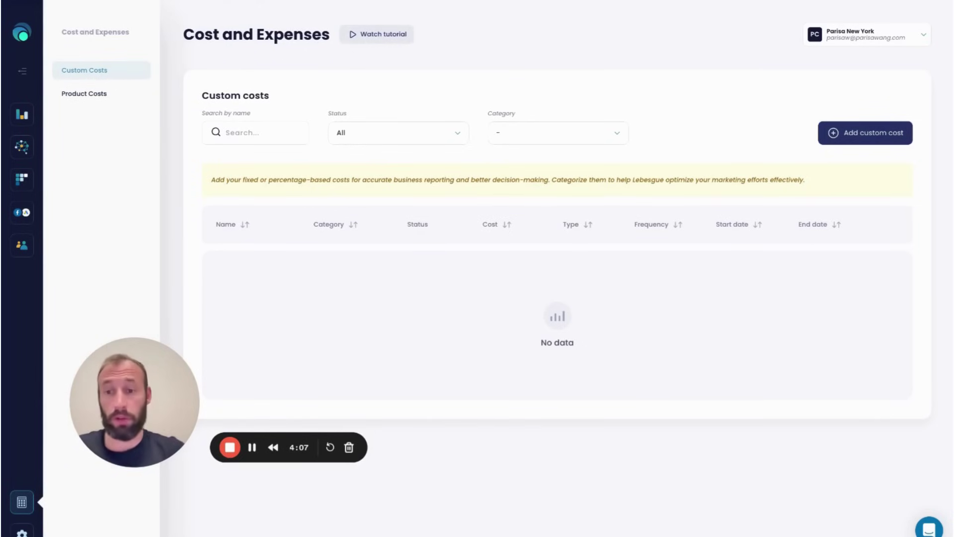
left_click(21, 113)
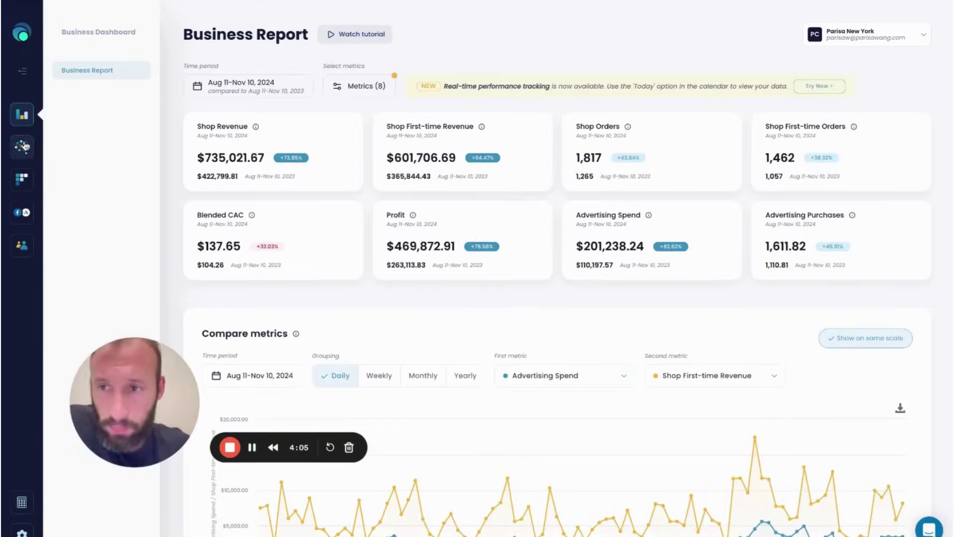
Step: Open the Lifetime Value page and hide the secondary navigation
left_click(22, 178)
left_click(121, 96)
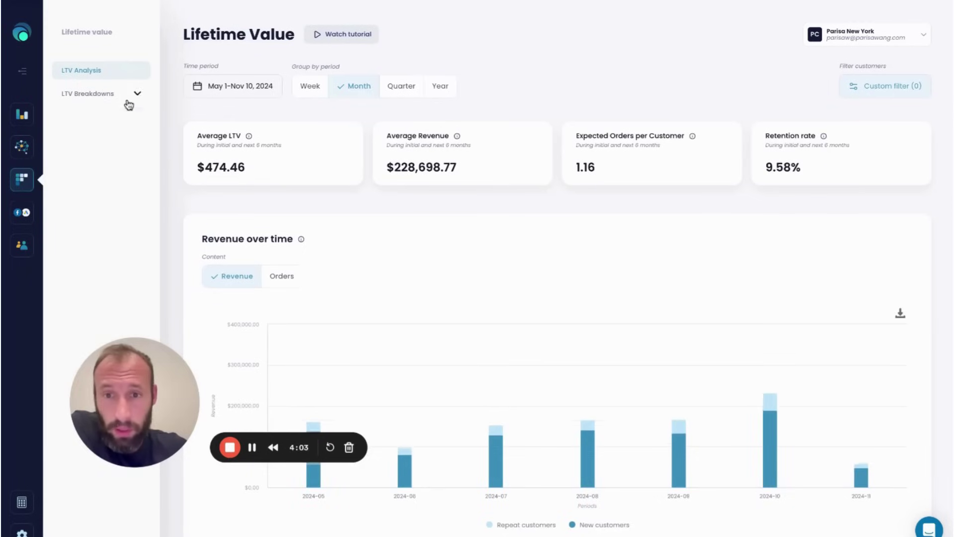
scroll(283, 136, "down", 1)
left_click(23, 77)
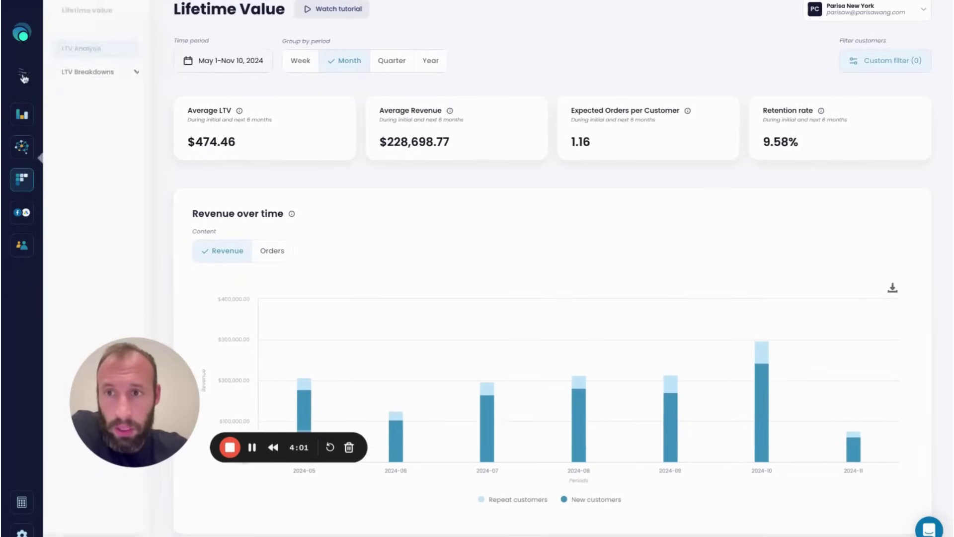
scroll(142, 139, "down", 10)
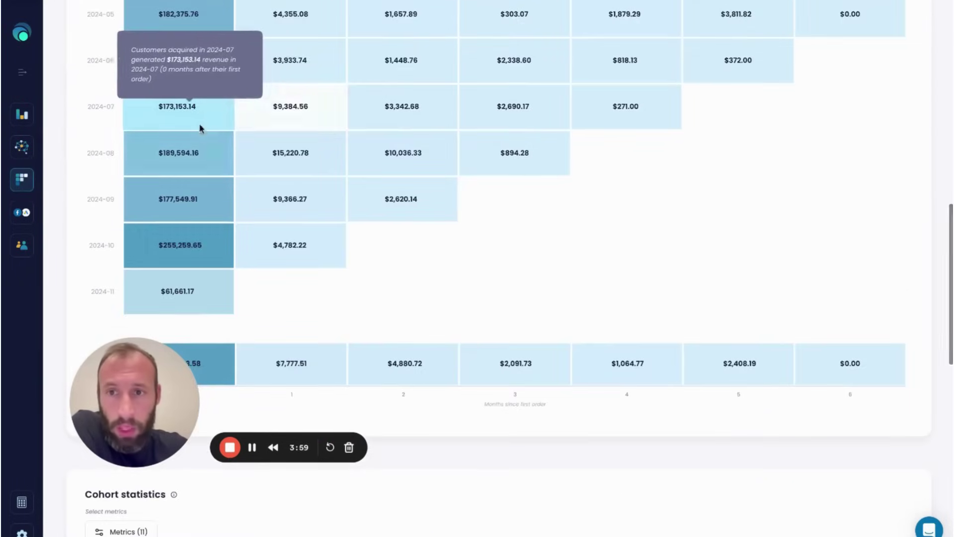
scroll(513, 186, "down", 5)
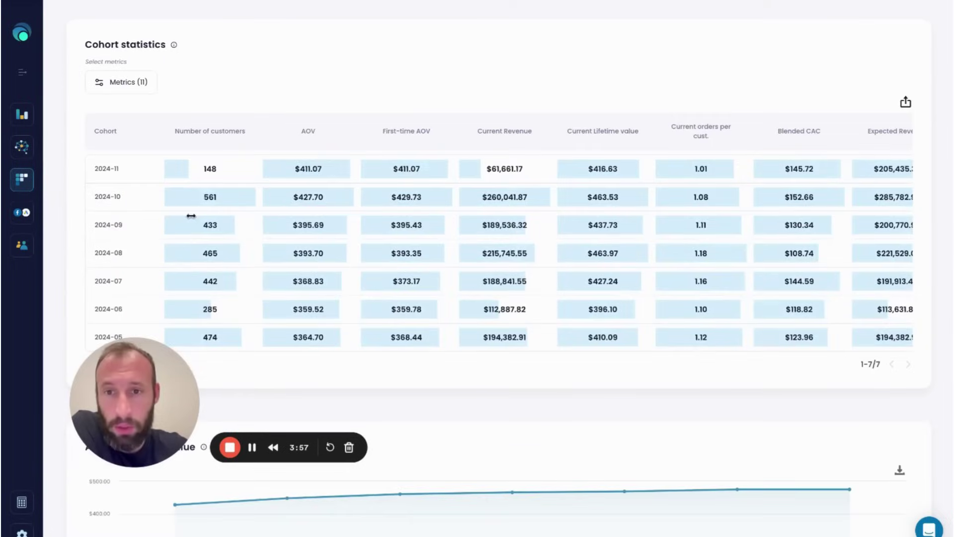
scroll(479, 252, "right", 5)
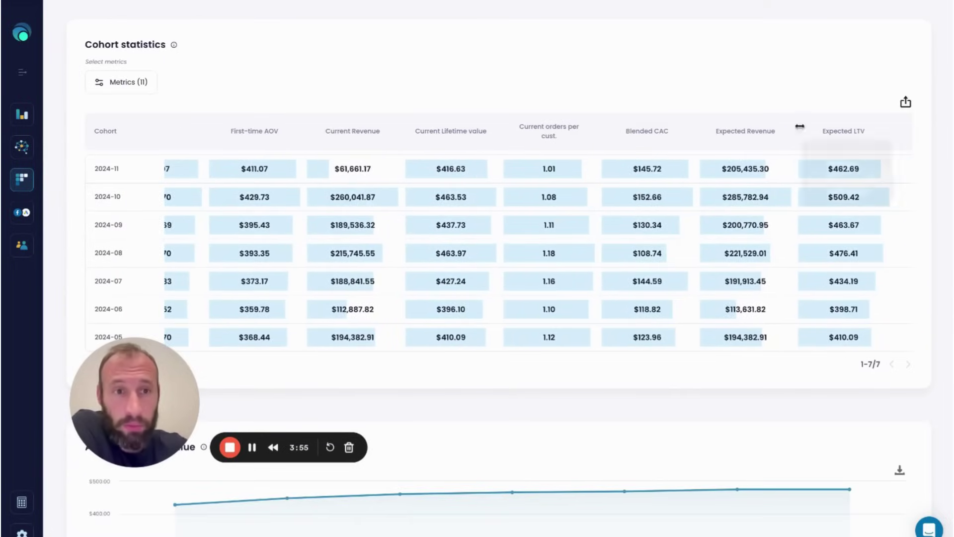
scroll(759, 282, "right", 2)
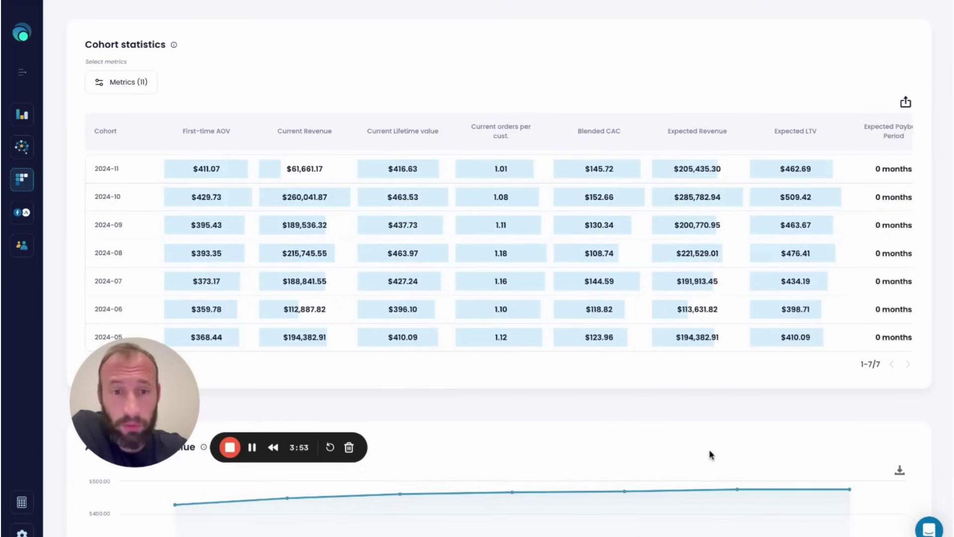
scroll(710, 451, "down", 5)
scroll(707, 439, "up", 10)
scroll(707, 418, "up", 5)
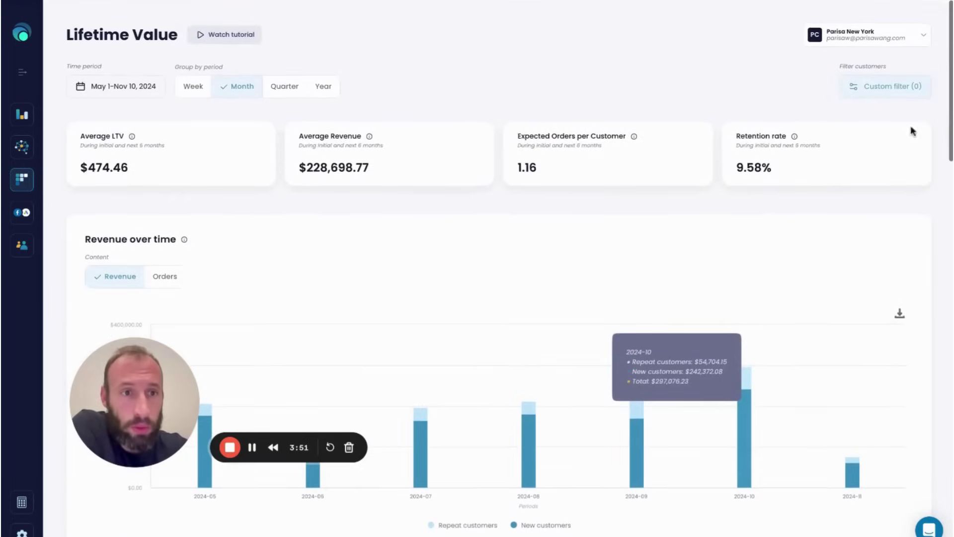
Step: Browse the Custom customer filter fields, then close it without applying
left_click(887, 81)
left_click(813, 191)
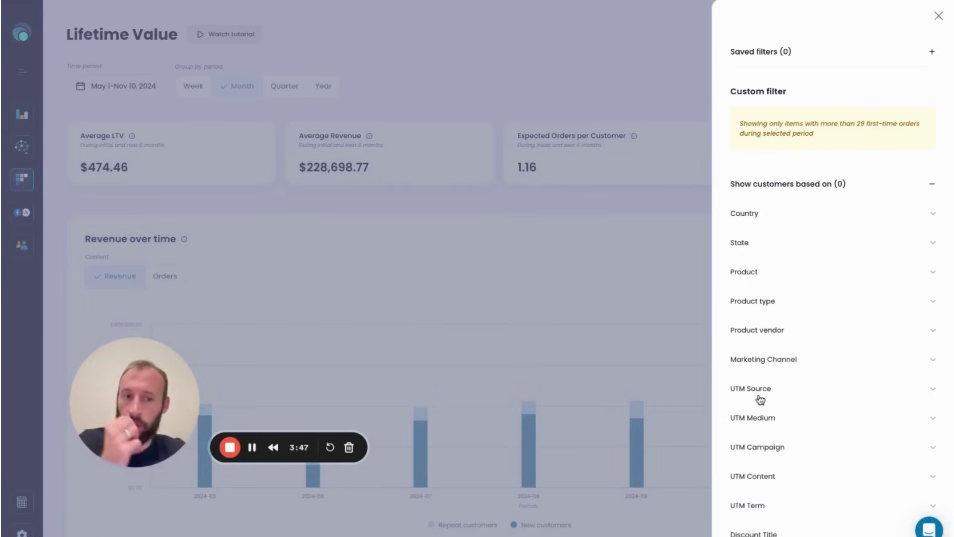
scroll(736, 411, "down", 3)
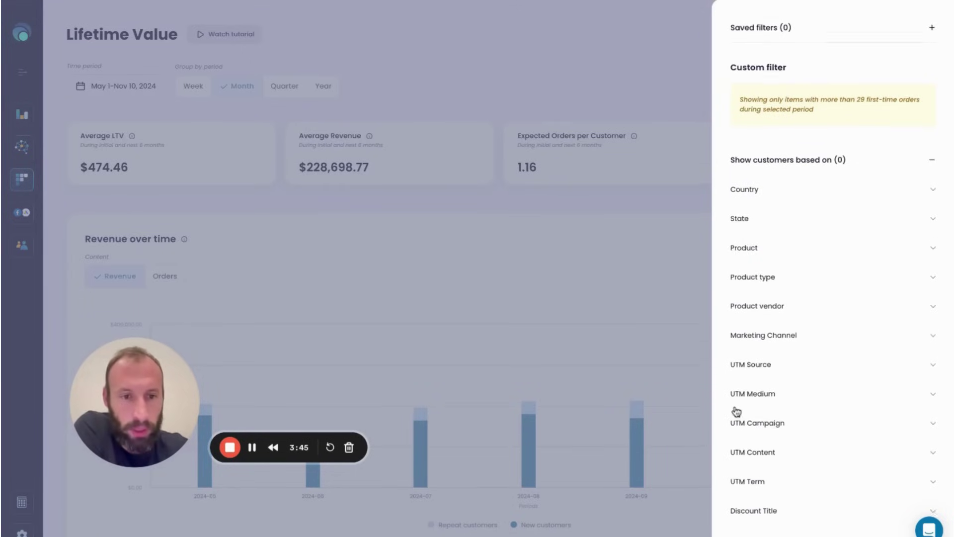
left_click(423, 247)
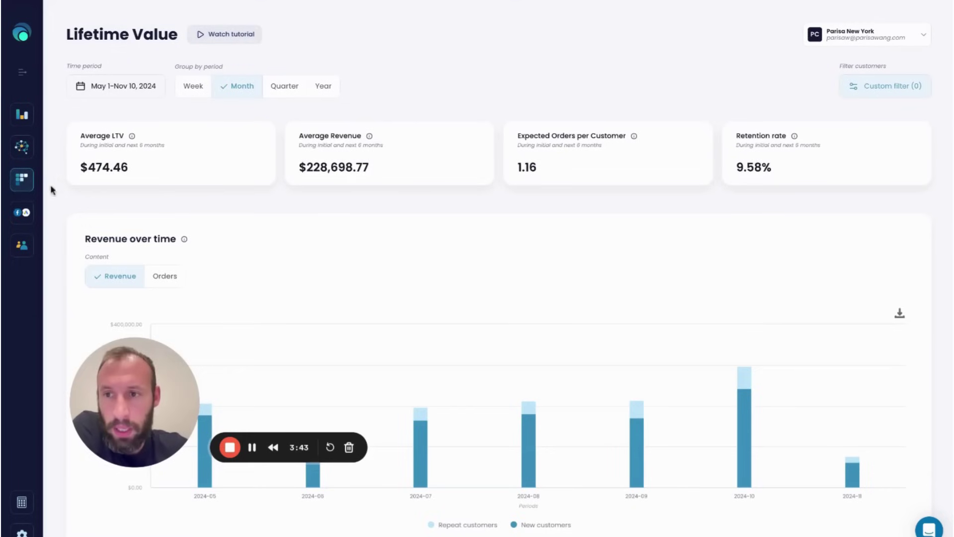
Step: View LTV by State with retention and churn rates, then switch to Marketing Channel
left_click(126, 101)
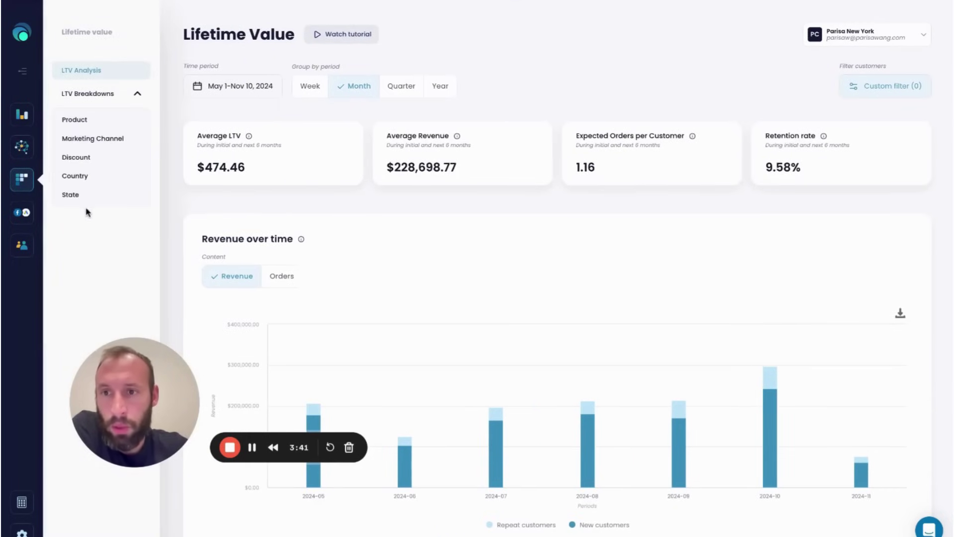
left_click(88, 197)
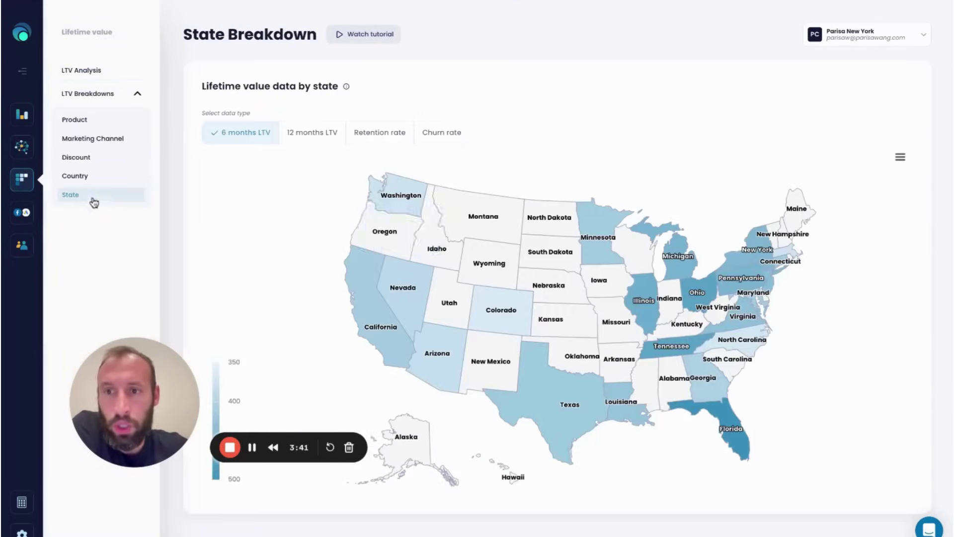
left_click(390, 134)
left_click(444, 142)
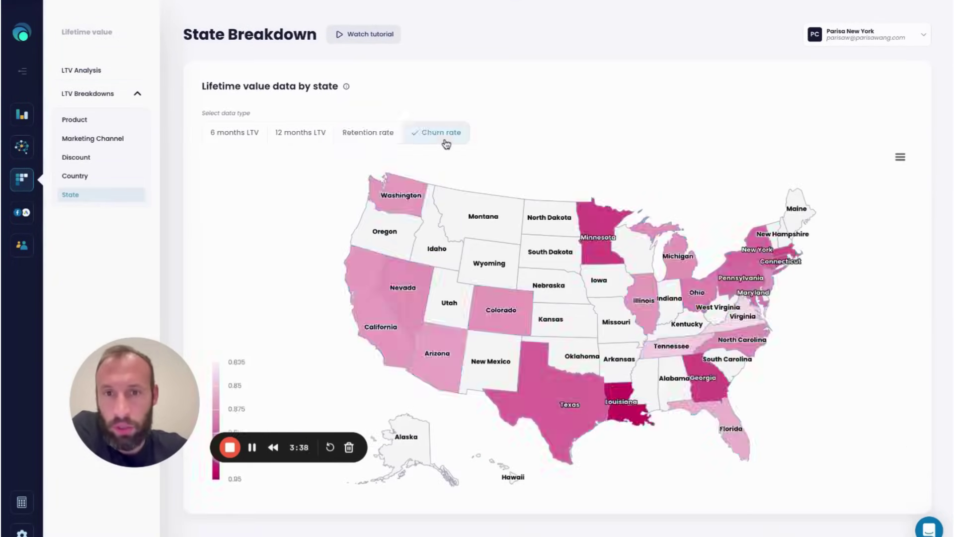
left_click(123, 142)
mouse_move(366, 215)
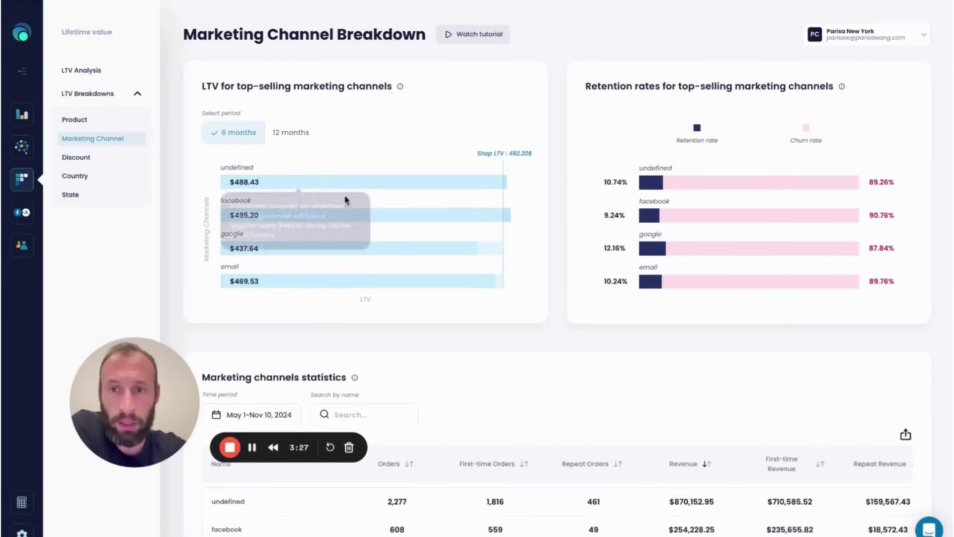
Step: Compare products by Purchases/Views in Product Intelligence, then view Stock Inventory risk
left_click(23, 146)
left_click(137, 119)
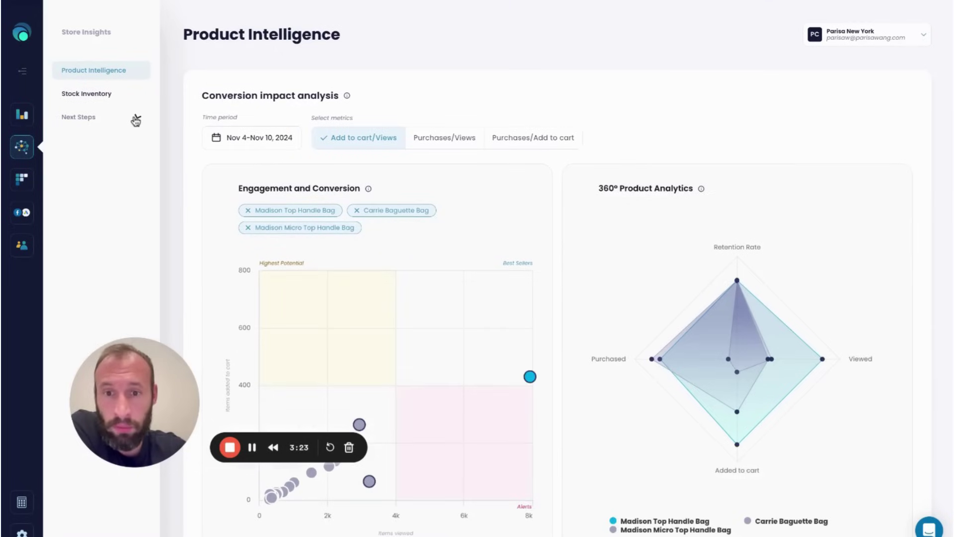
left_click(469, 139)
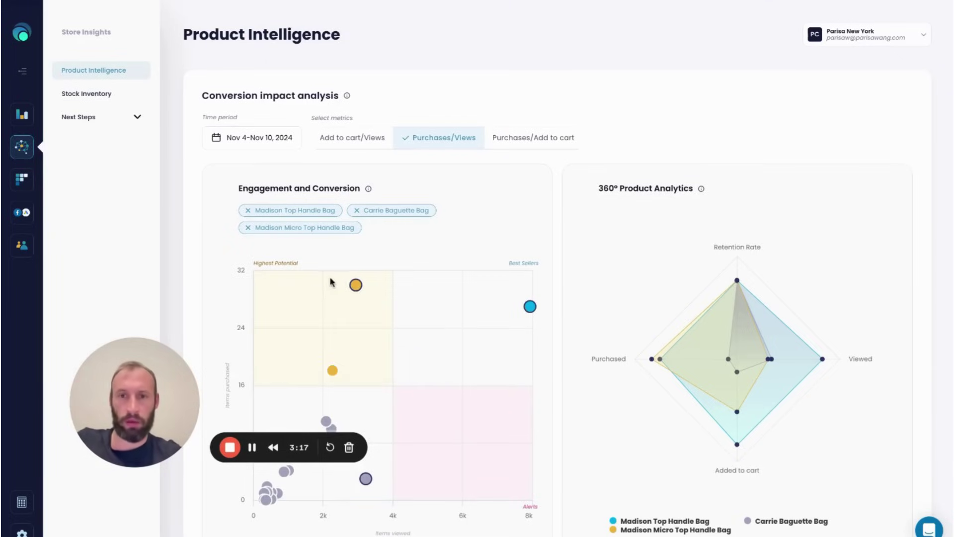
left_click(87, 94)
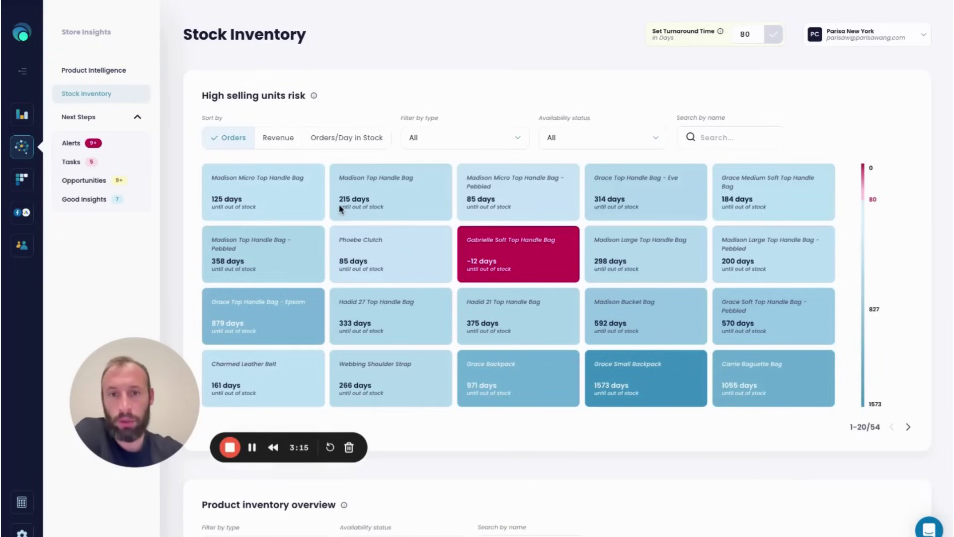
scroll(340, 210, "down", 5)
scroll(340, 210, "down", 5)
scroll(341, 209, "down", 10)
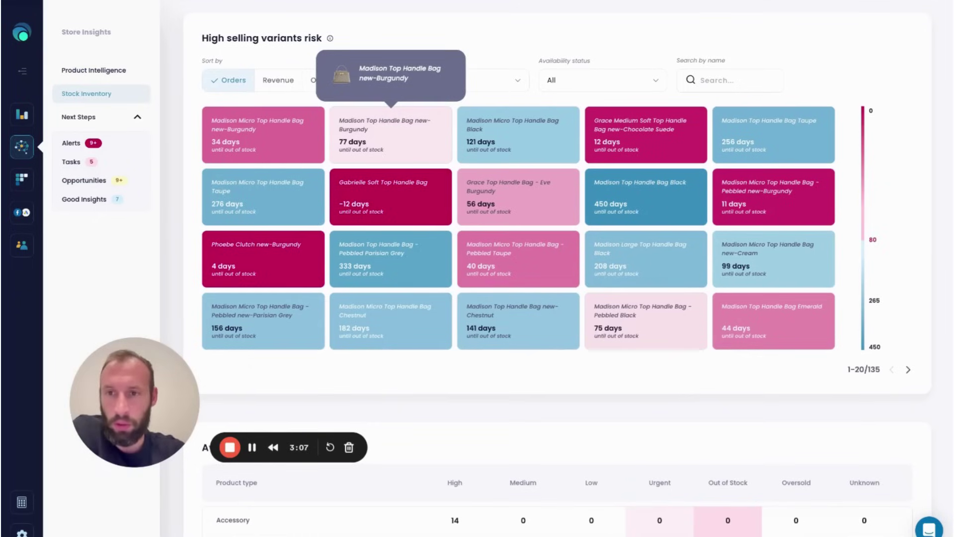
Step: Open the Facebook Advertising Audit and highlight its page title
left_click(23, 212)
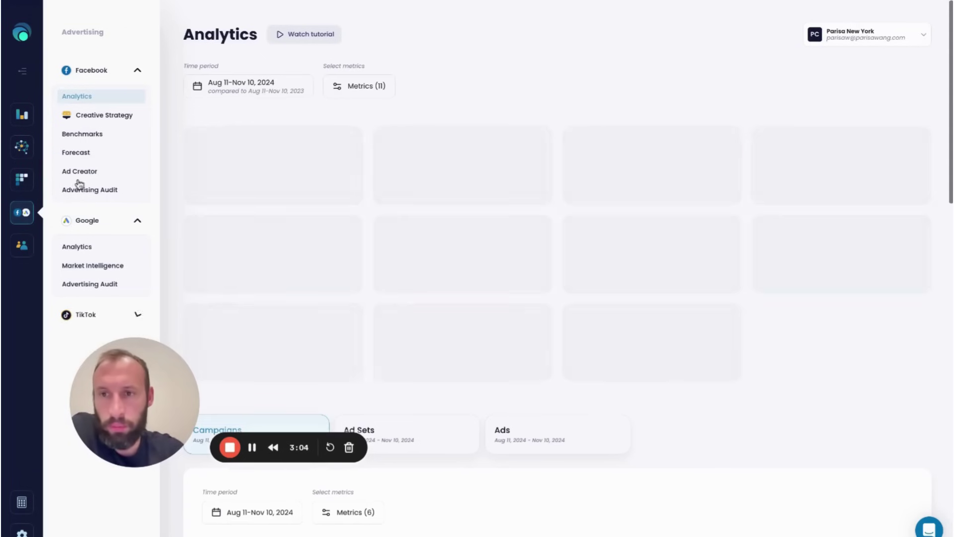
left_click(111, 192)
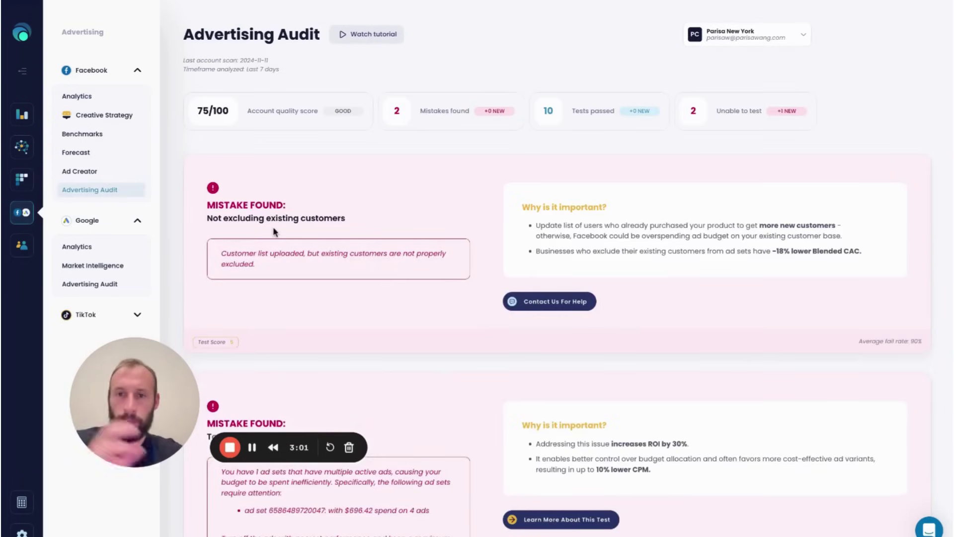
left_click_drag(290, 33, 193, 34)
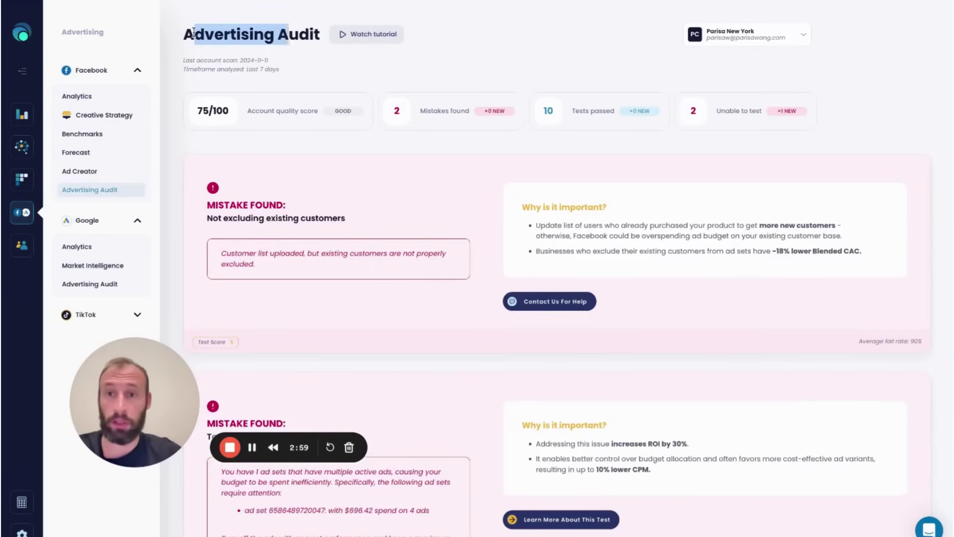
scroll(334, 186, "down", 1)
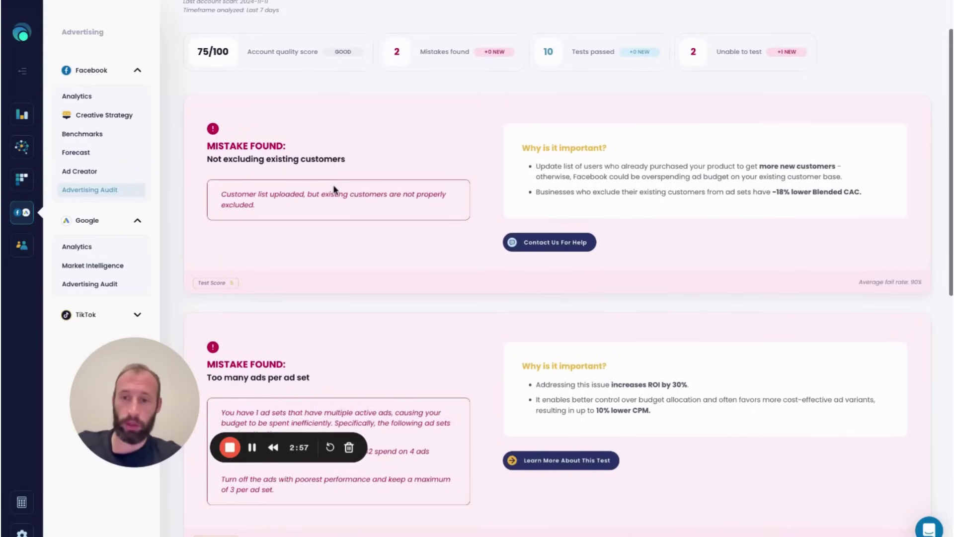
scroll(512, 269, "down", 1)
scroll(511, 269, "down", 2)
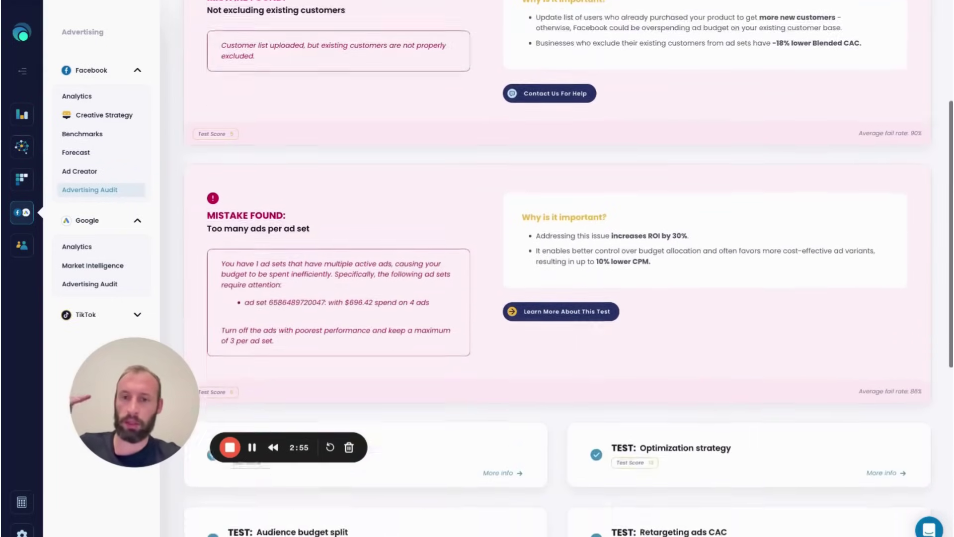
scroll(512, 268, "down", 1)
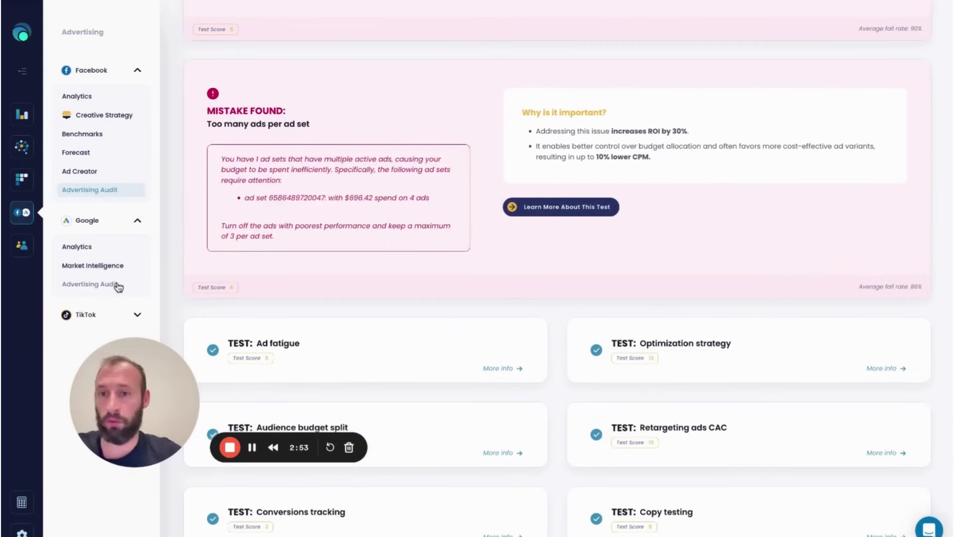
Step: Switch to the Google Advertising Audit and highlight its Wrong bidding strategy mistake
left_click(116, 285)
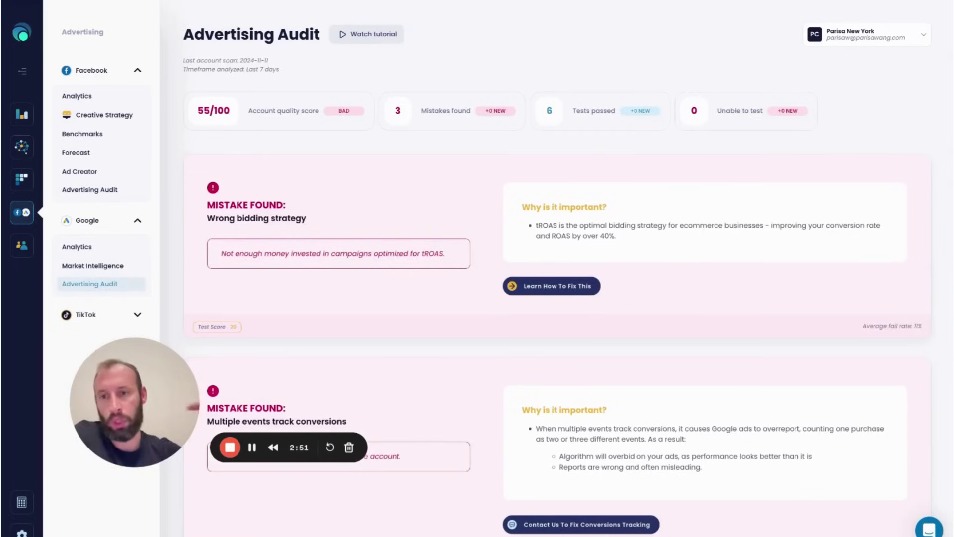
left_click_drag(282, 218, 208, 221)
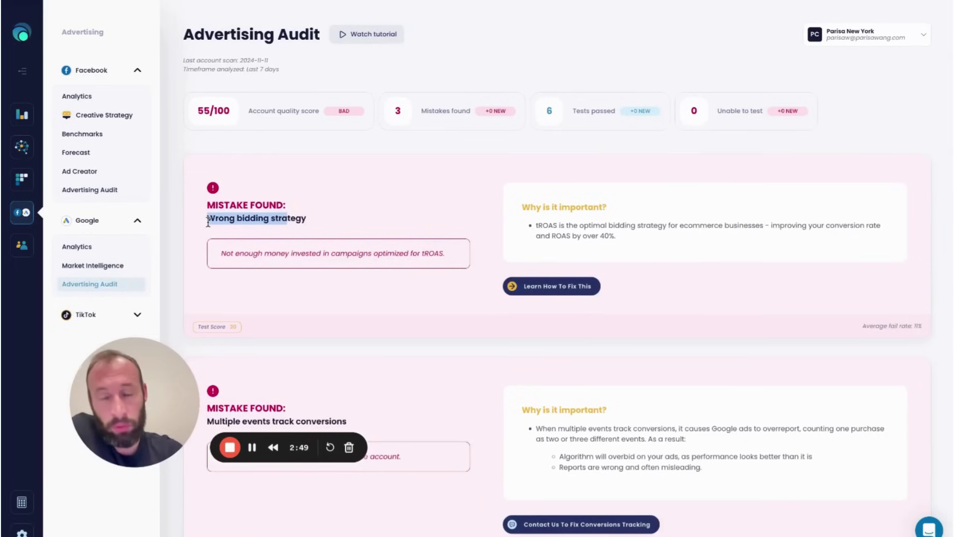
scroll(208, 222, "down", 2)
left_click(259, 330)
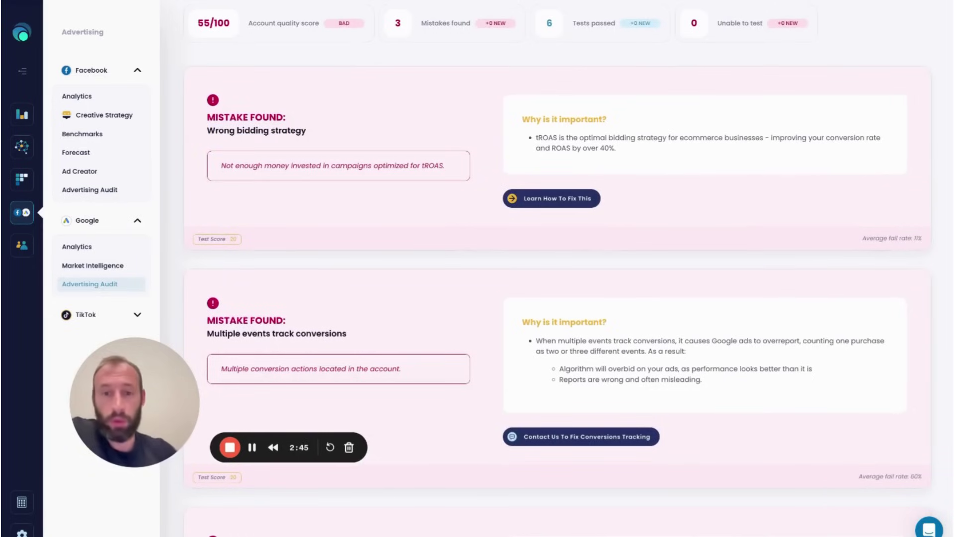
scroll(557, 298, "down", 2)
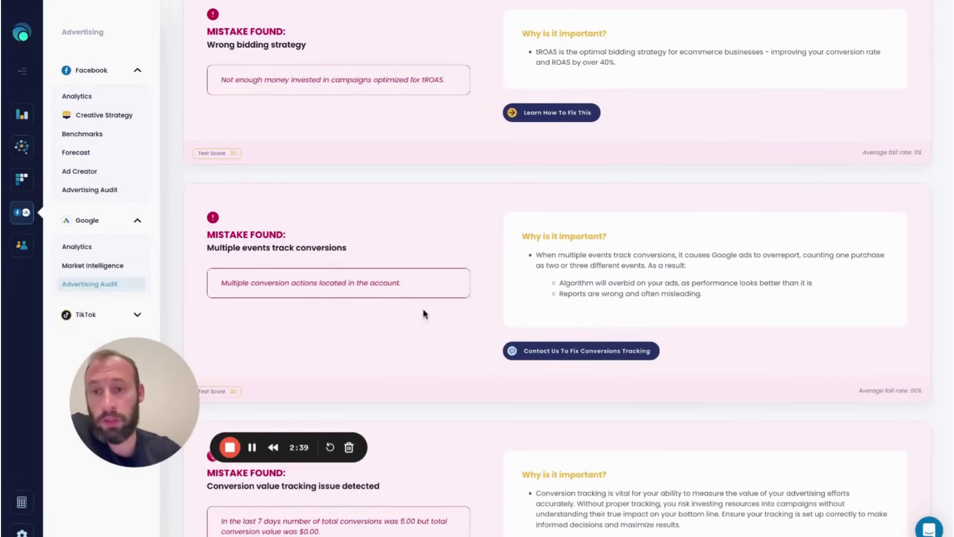
Step: Open Facebook Benchmarks, dismiss the low conversion rate insight, and preview ad set targets
left_click(105, 137)
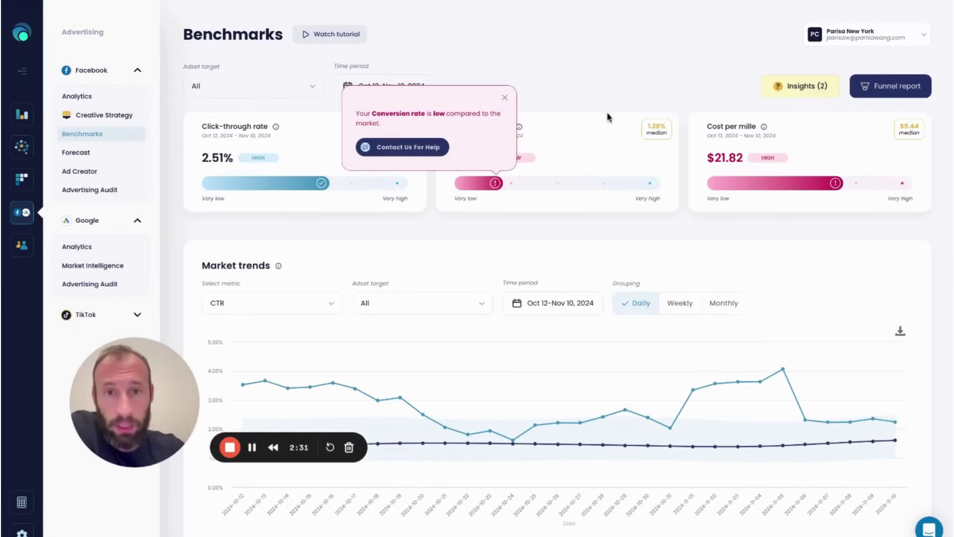
left_click(505, 98)
left_click(310, 82)
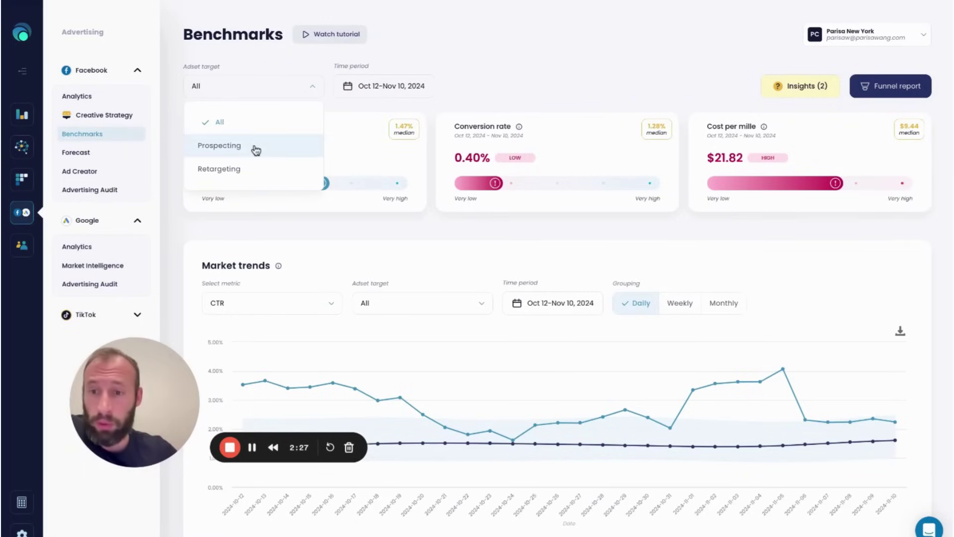
left_click(885, 103)
Step: Set the Funnel report to divide rates by Previous step, then close it
left_click(858, 85)
left_click(441, 210)
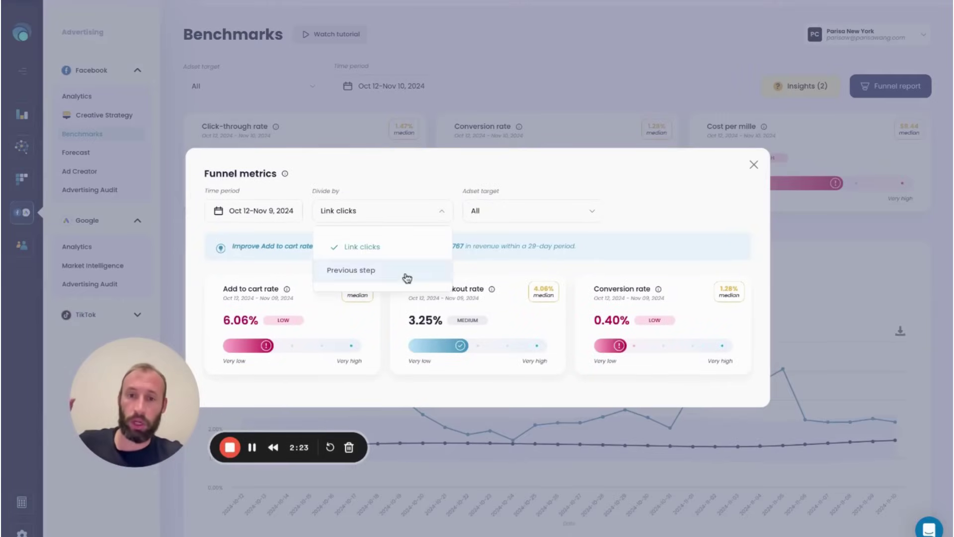
left_click(406, 278)
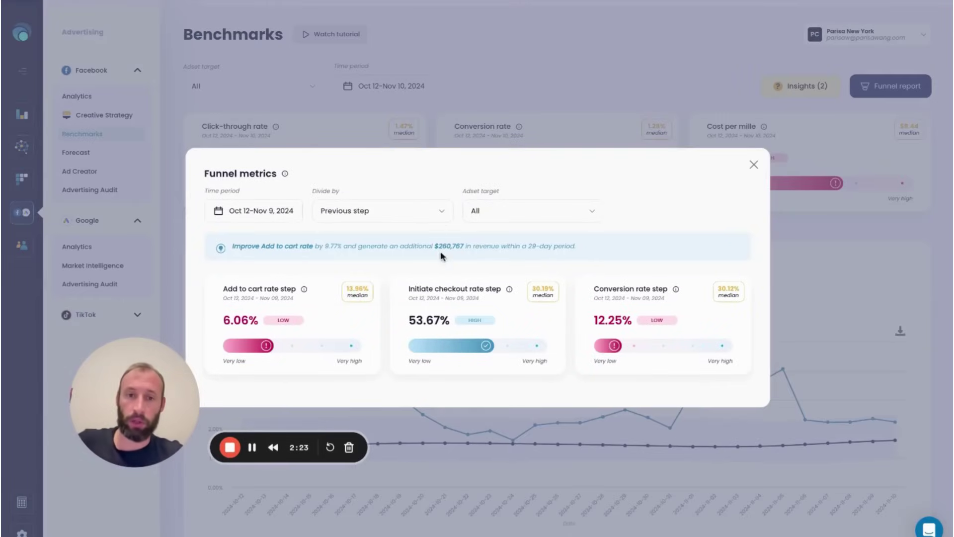
left_click(530, 93)
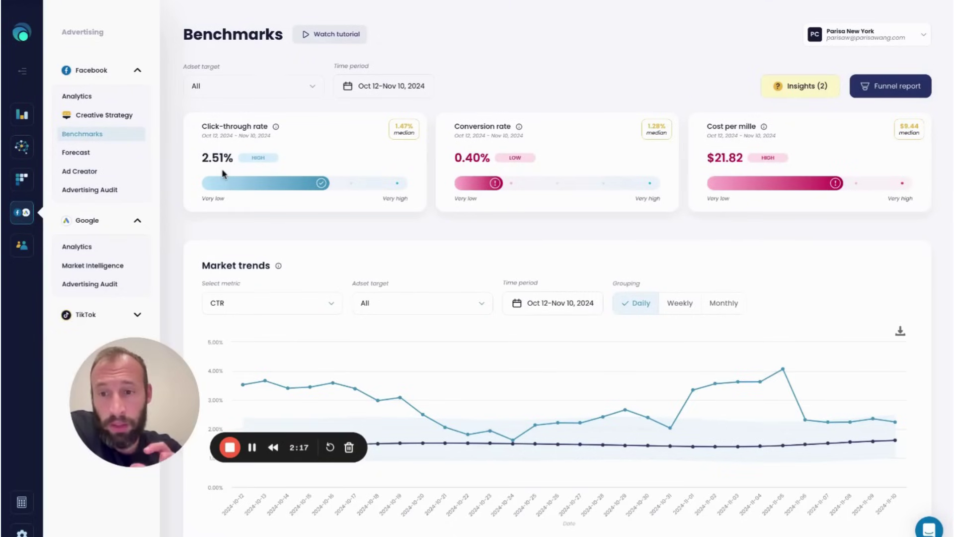
Step: Open Competitor Landscape and list all of Cuyana's purchased emails
left_click(23, 253)
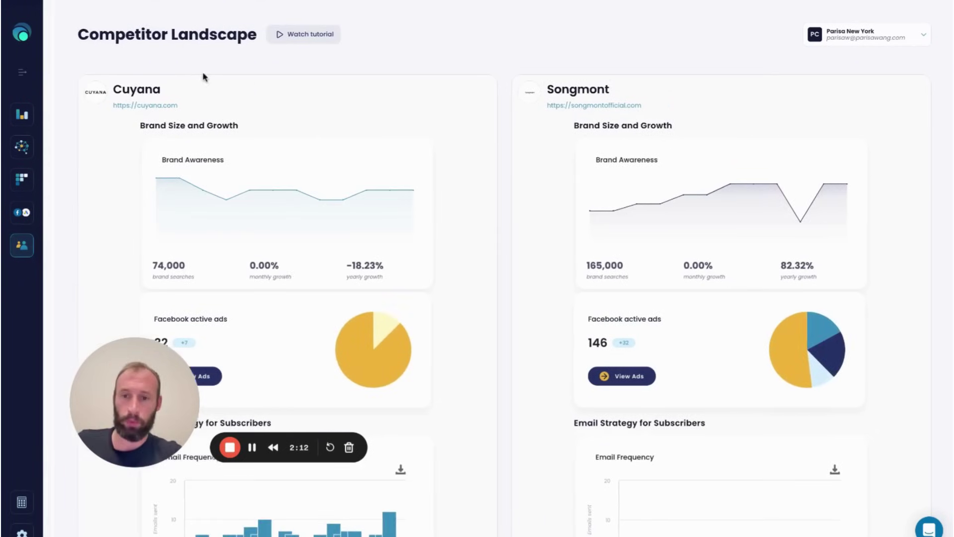
scroll(314, 188, "down", 3)
scroll(313, 187, "down", 6)
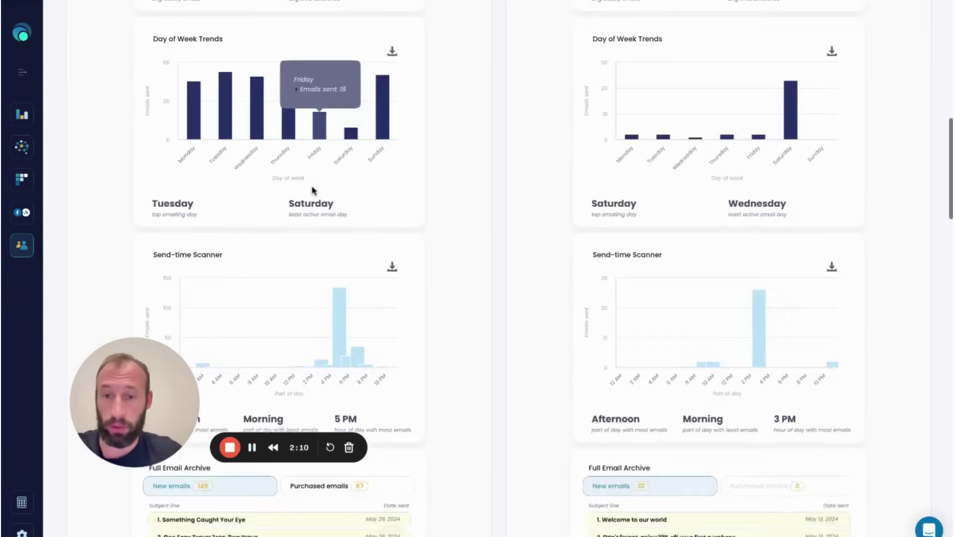
scroll(314, 188, "down", 1)
scroll(314, 188, "up", 2)
scroll(313, 187, "up", 5)
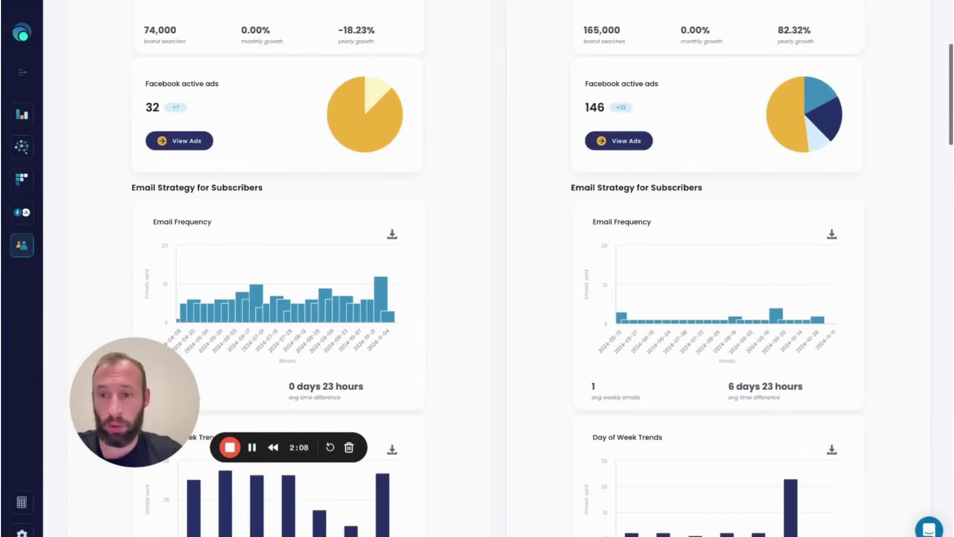
scroll(313, 187, "down", 1)
scroll(314, 187, "down", 1)
scroll(313, 187, "down", 1)
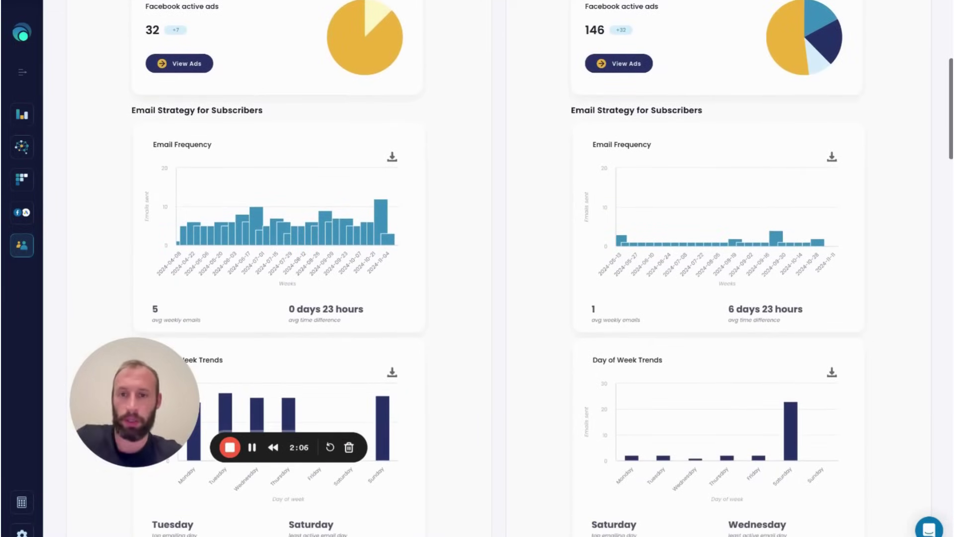
scroll(362, 220, "up", 3)
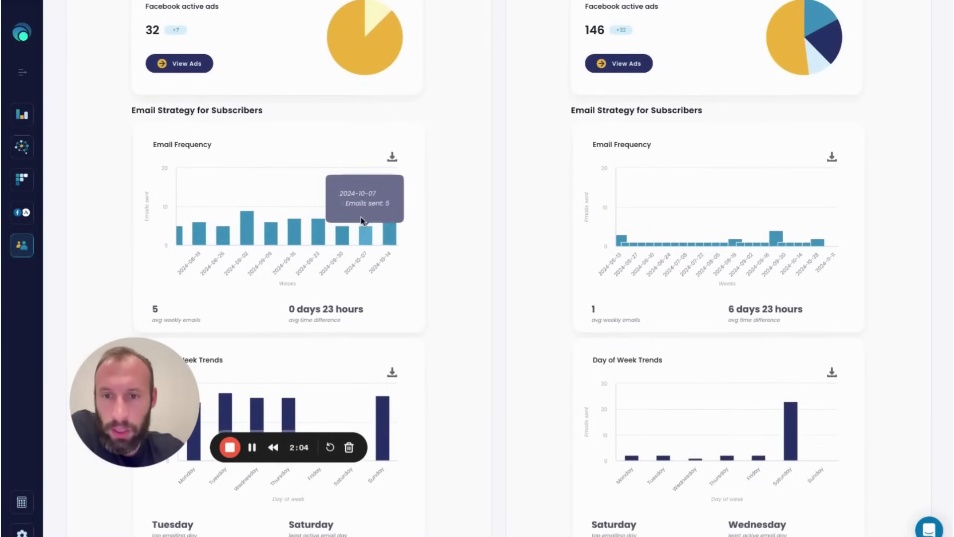
scroll(362, 220, "down", 3)
scroll(362, 220, "up", 1)
scroll(368, 153, "down", 1)
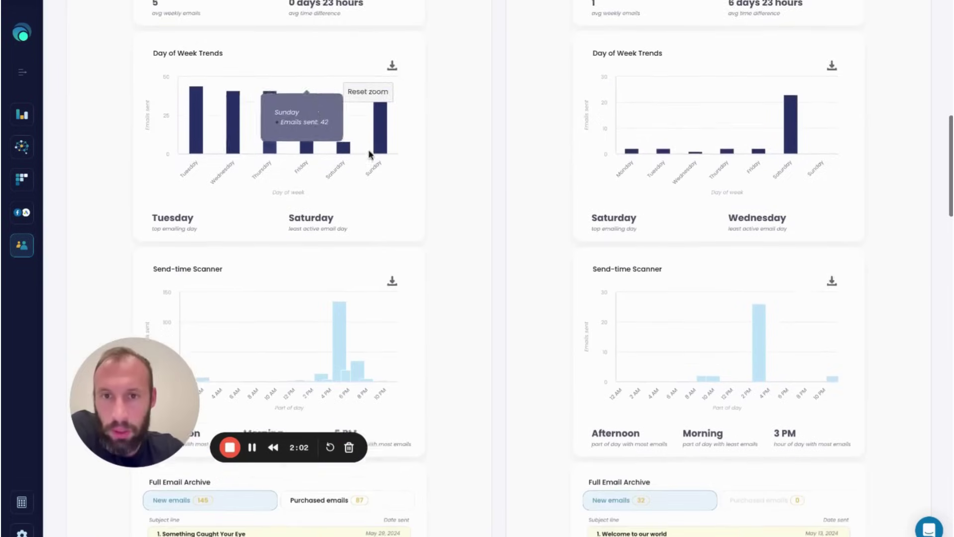
scroll(368, 152, "down", 1)
scroll(373, 186, "down", 2)
left_click(328, 271)
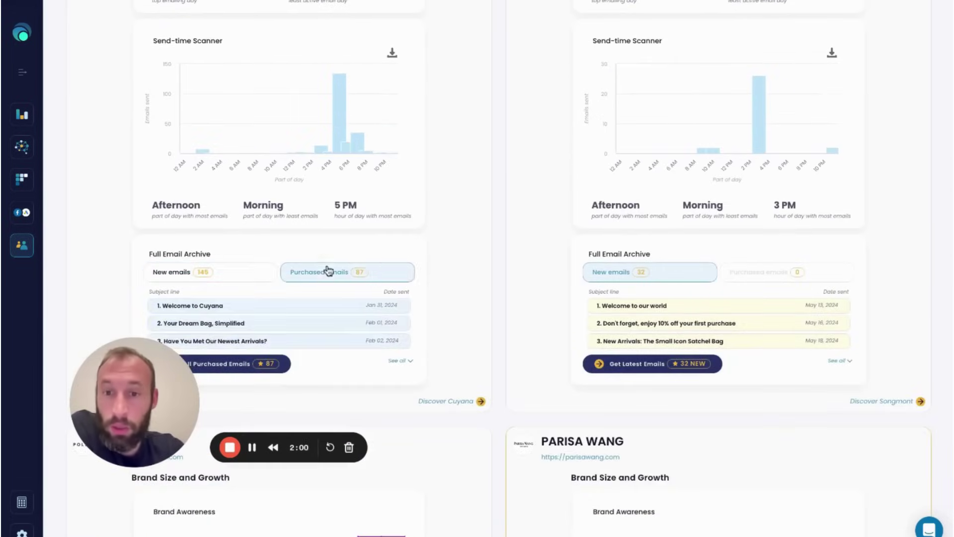
left_click(397, 362)
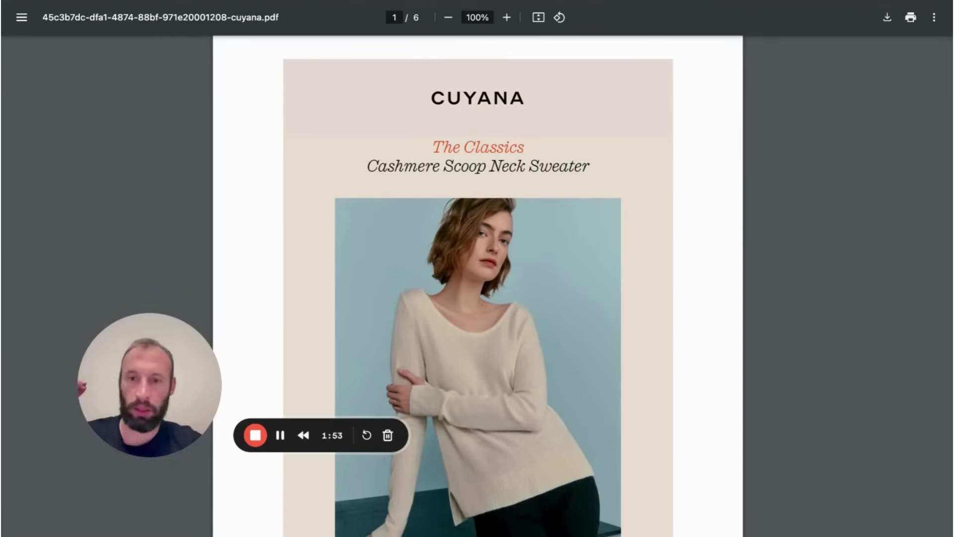
scroll(478, 284, "down", 1)
scroll(477, 283, "up", 2)
scroll(478, 283, "down", 3)
scroll(458, 343, "down", 5)
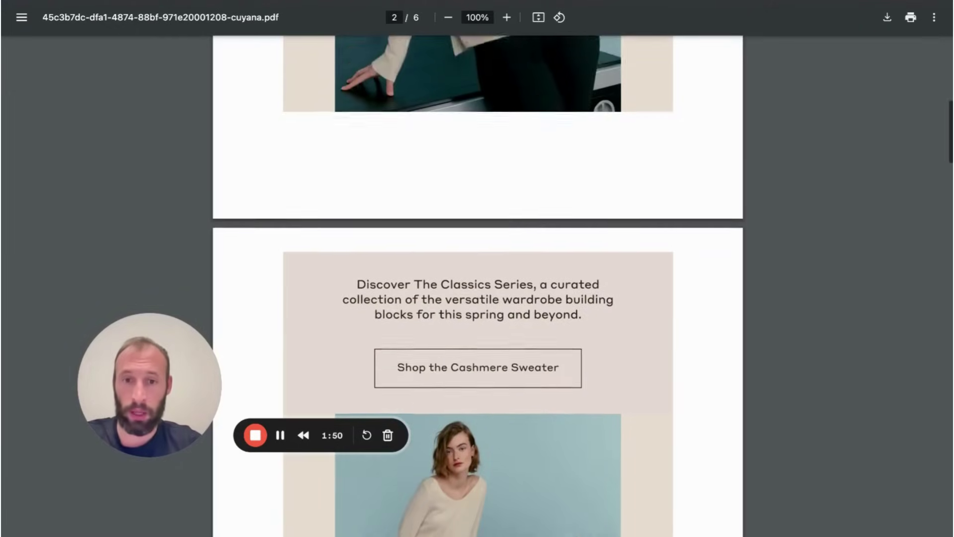
Step: Follow the cashmere sweater email's link to its $248 product page
left_click(458, 343)
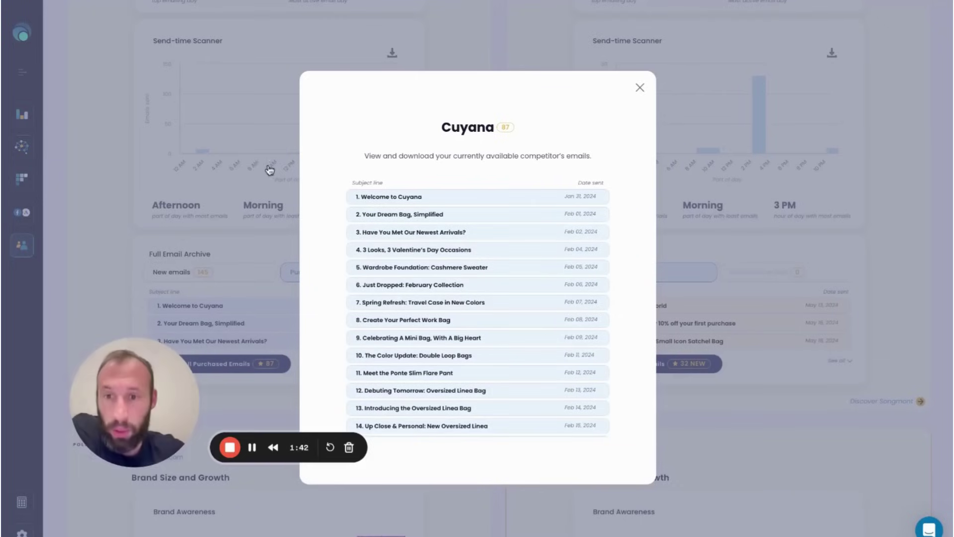
left_click(263, 178)
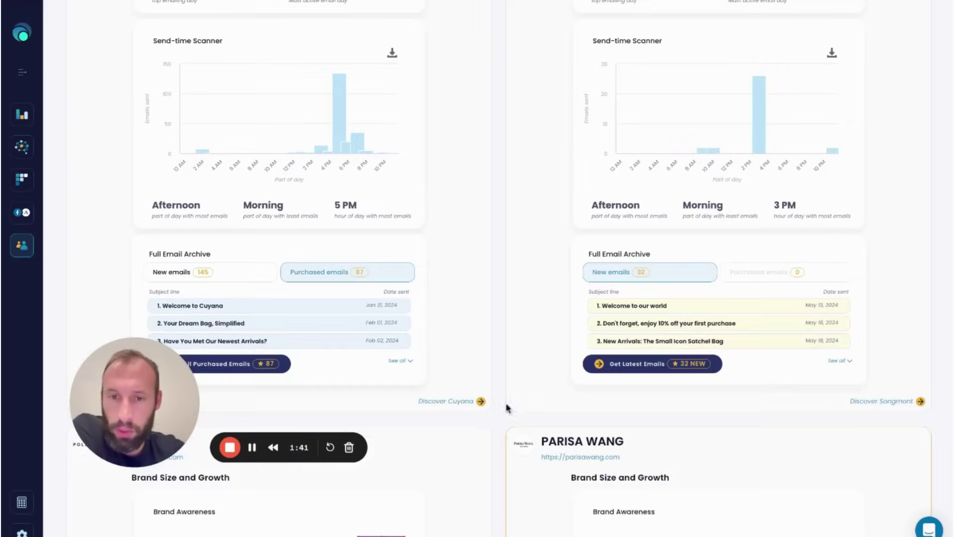
left_click(460, 406)
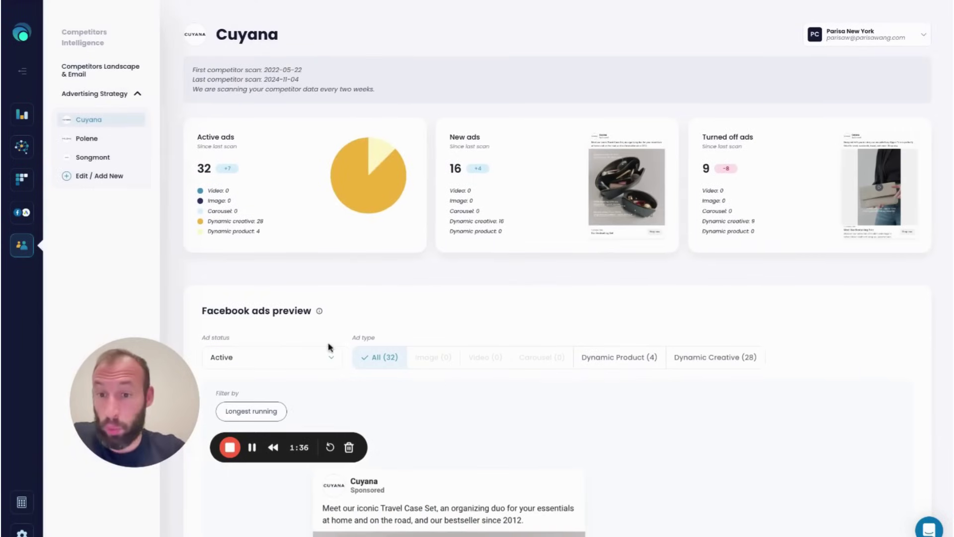
Step: List Cuyana's turned-off ads by longest running, then go to Facebook Creative Strategy
left_click(315, 358)
scroll(320, 340, "down", 2)
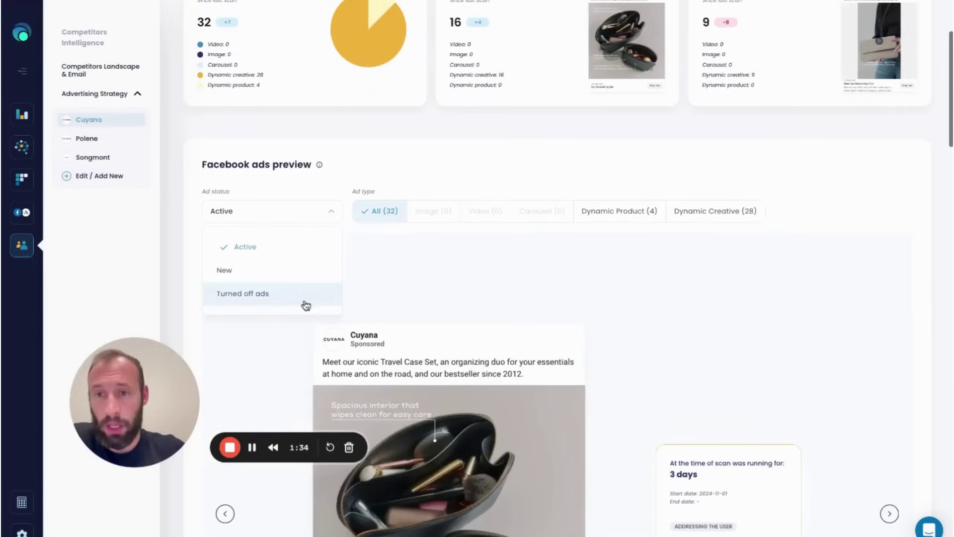
left_click(305, 304)
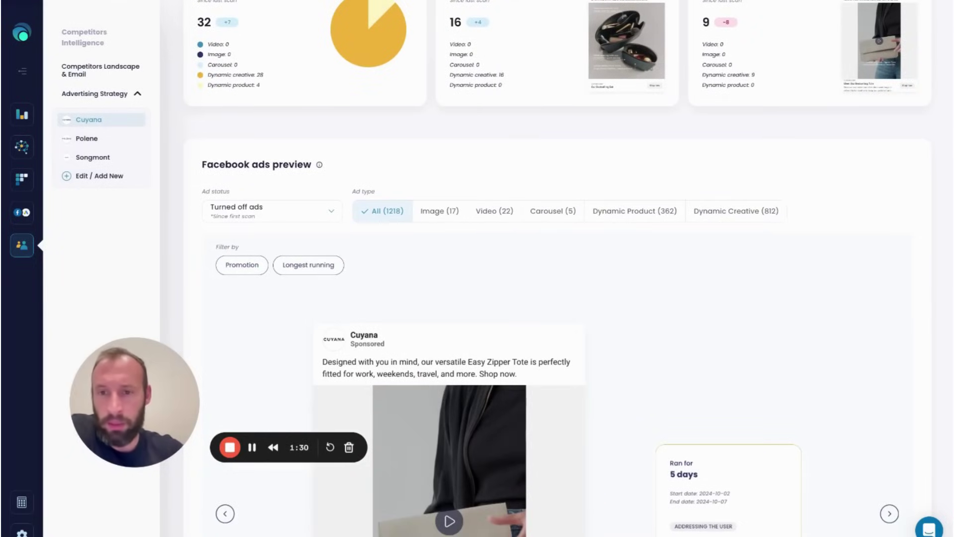
scroll(311, 258, "down", 1)
left_click(314, 256)
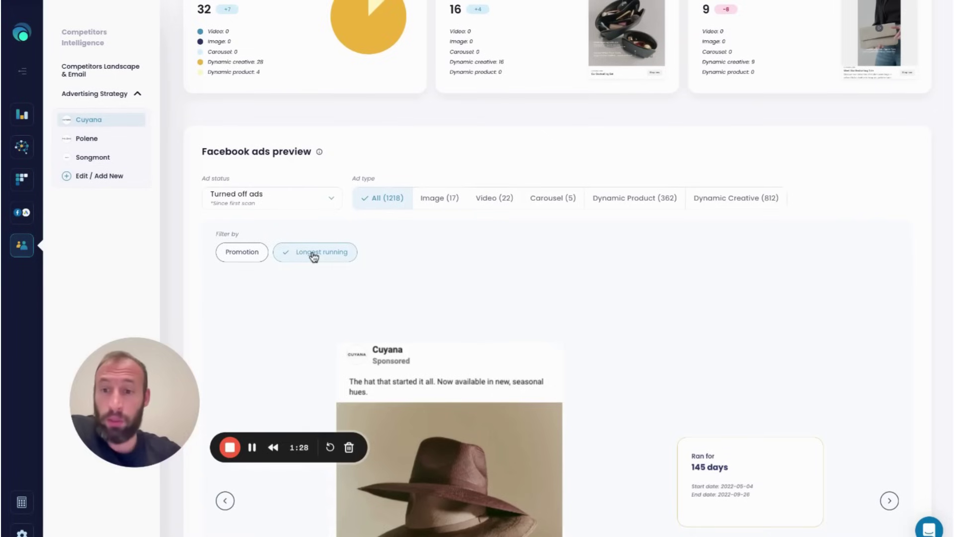
scroll(313, 257, "down", 3)
scroll(313, 257, "down", 4)
scroll(314, 256, "down", 6)
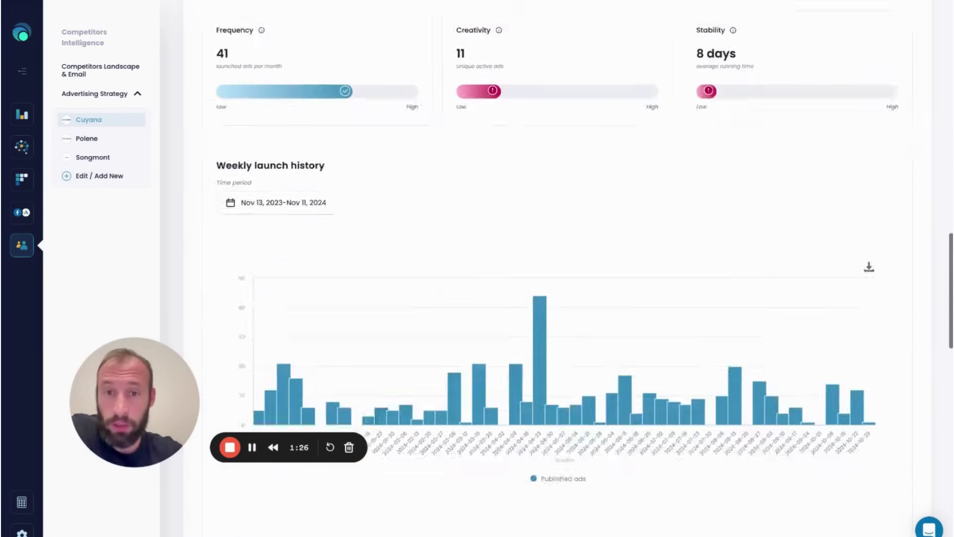
scroll(314, 256, "down", 4)
scroll(560, 298, "down", 5)
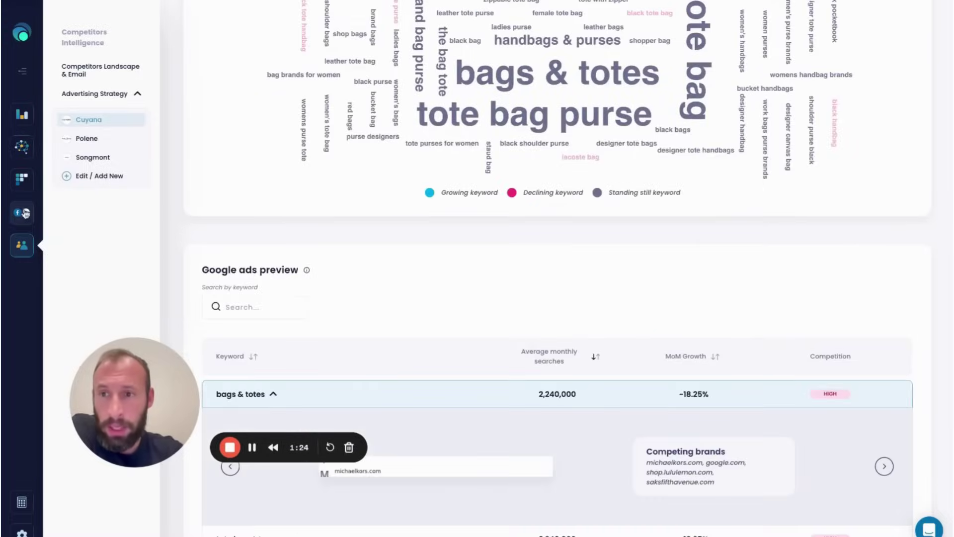
left_click(21, 212)
left_click(118, 120)
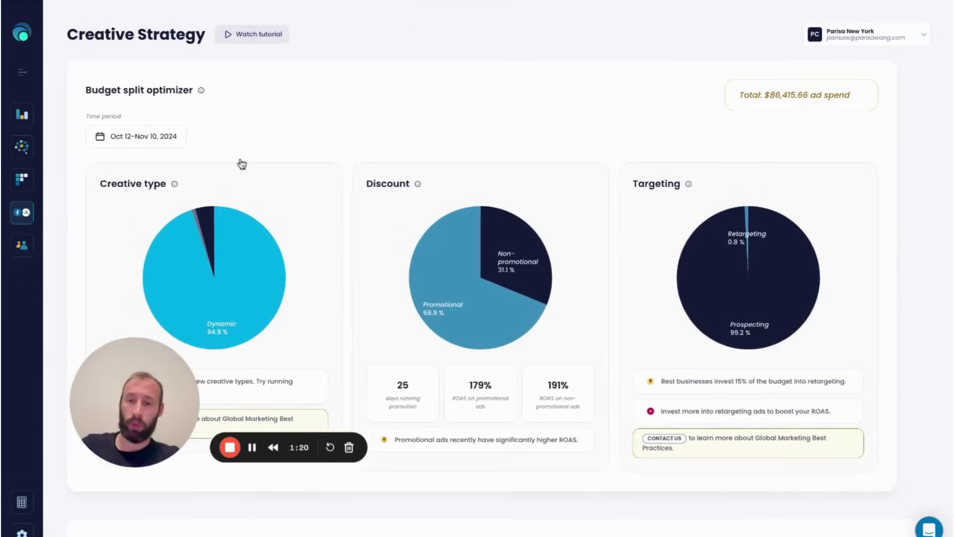
scroll(240, 162, "down", 1)
scroll(242, 164, "down", 3)
scroll(242, 164, "down", 2)
scroll(246, 172, "down", 2)
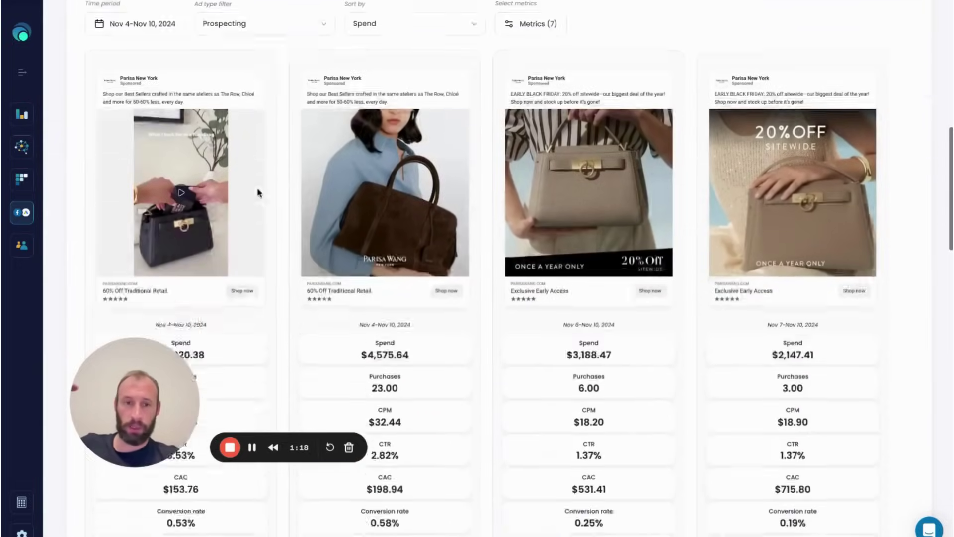
scroll(508, 75, "up", 1)
Step: Open AI feedback for the third catalog ad, Sophie Soft, leaving card metrics unchanged
left_click(510, 87)
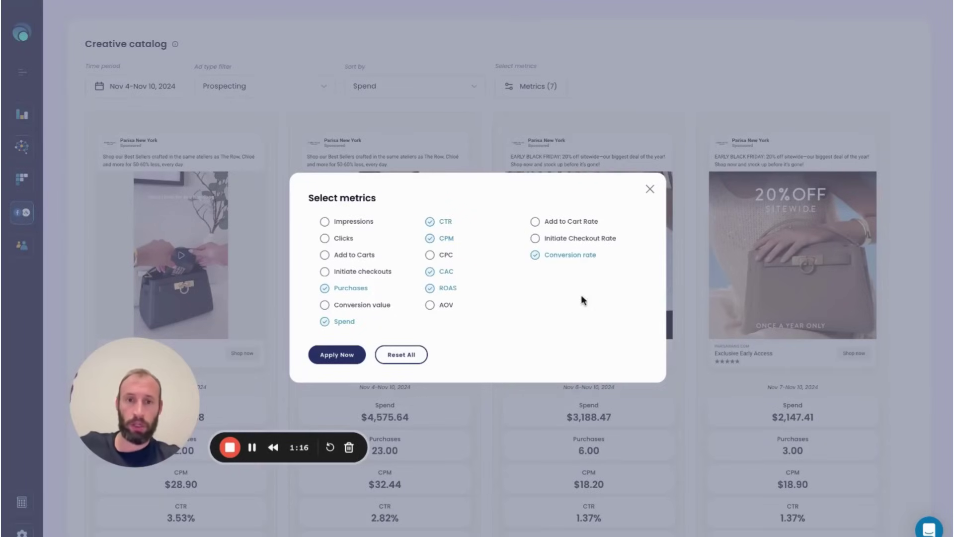
left_click(525, 117)
scroll(525, 118, "down", 5)
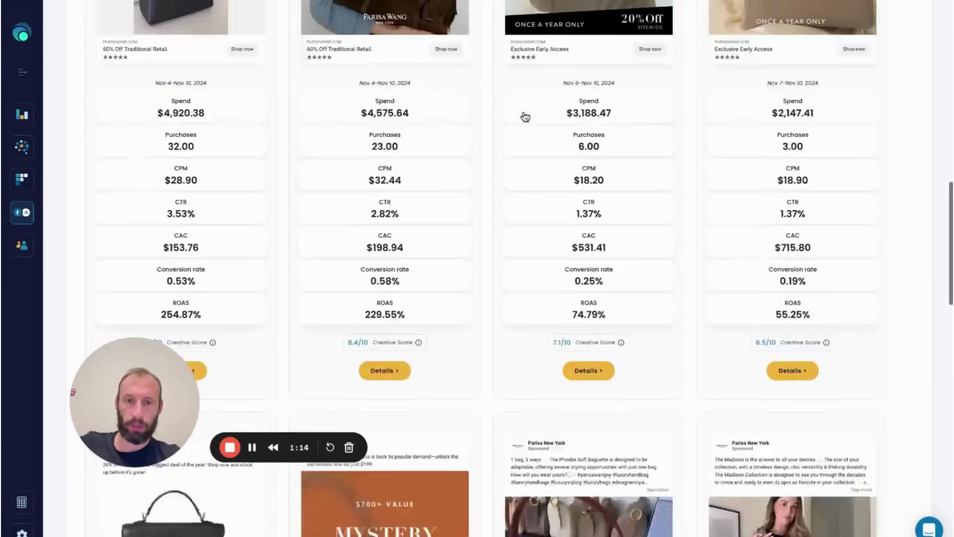
scroll(524, 117, "down", 5)
scroll(542, 200, "down", 3)
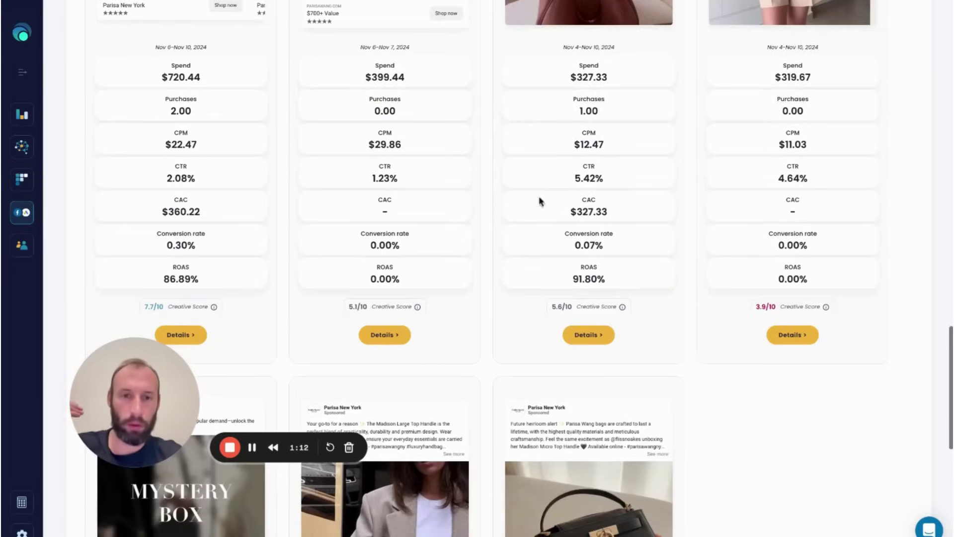
left_click(590, 339)
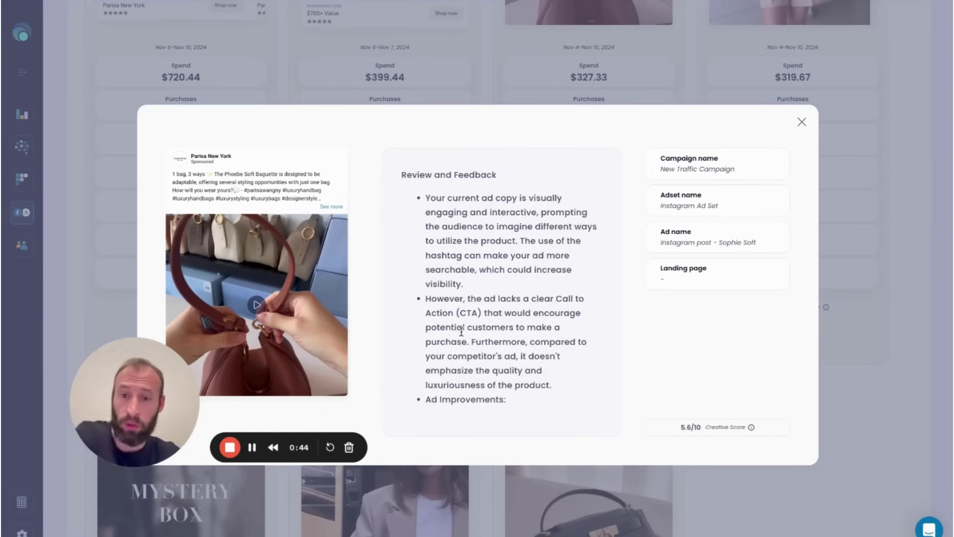
Step: Read the Sophie Soft feedback, two ad variants and SHOP NOW suggestion, then close it
triple_click(661, 267)
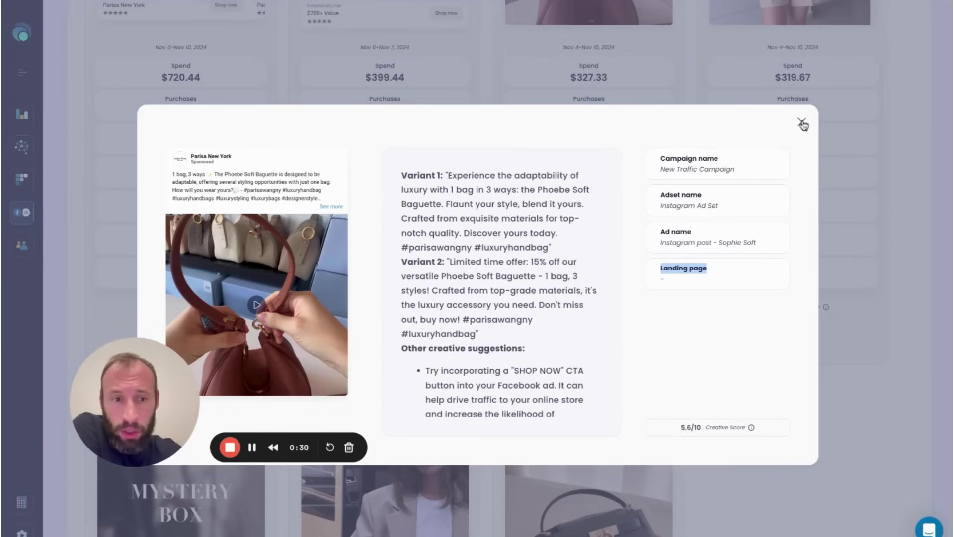
left_click(803, 125)
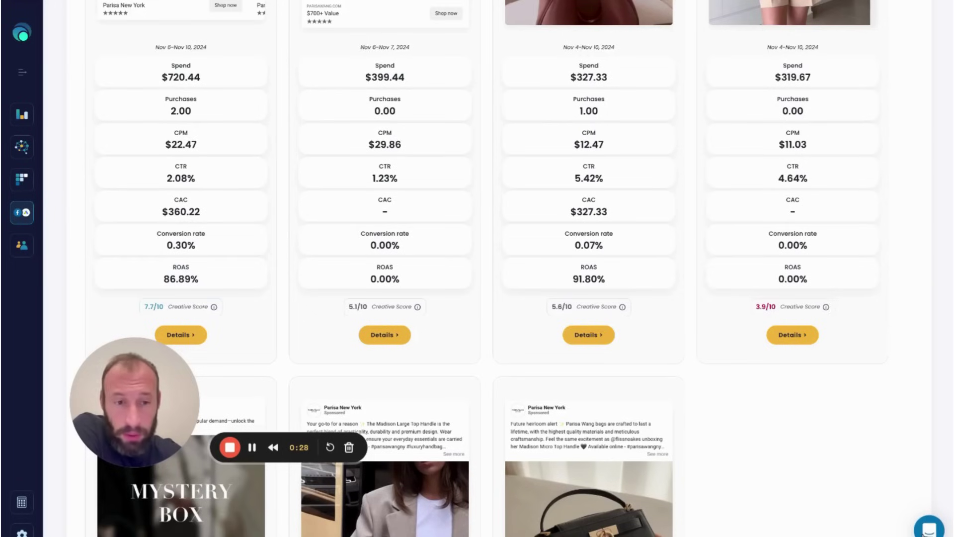
scroll(828, 373, "up", 10)
scroll(597, 262, "up", 10)
scroll(368, 108, "up", 10)
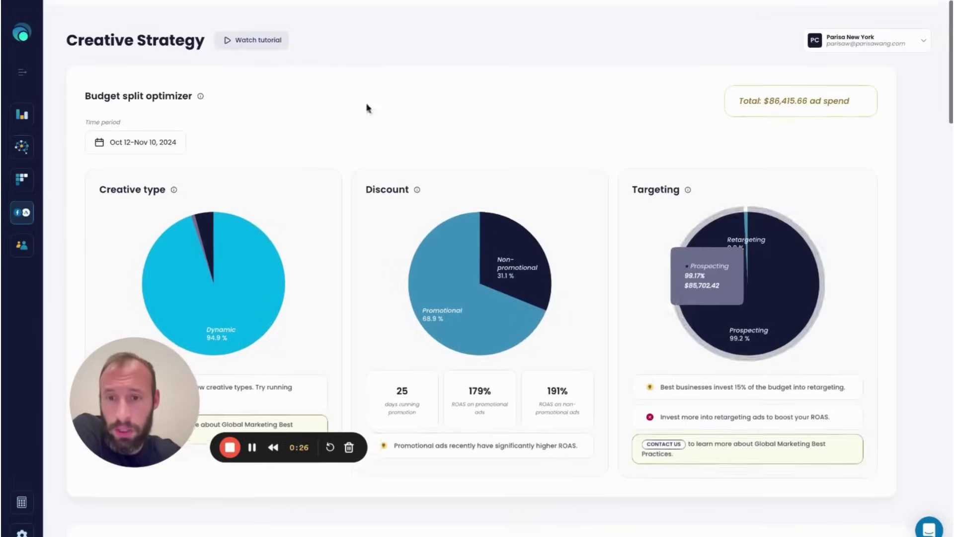
Step: Open the Creative Strategy tutorial video on optimizing the Facebook budget split
left_click(270, 43)
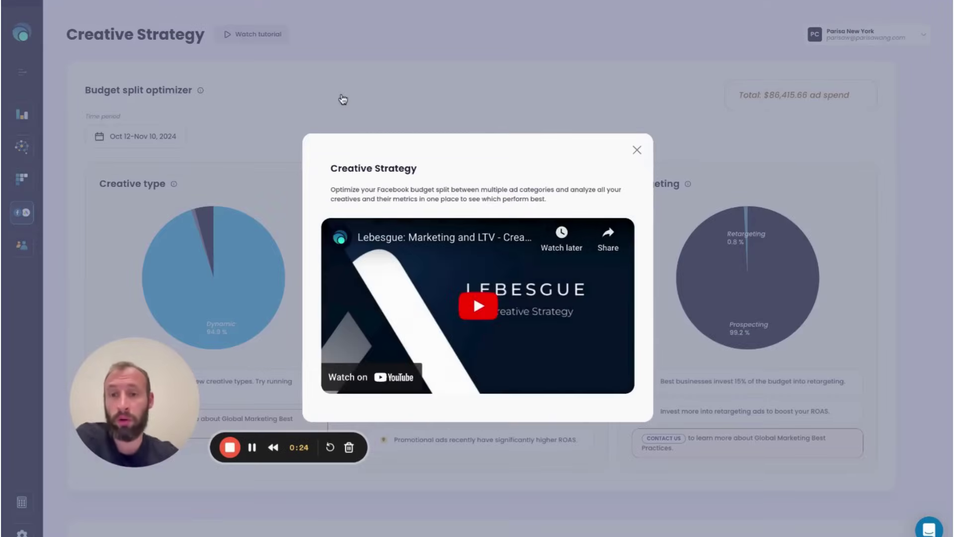